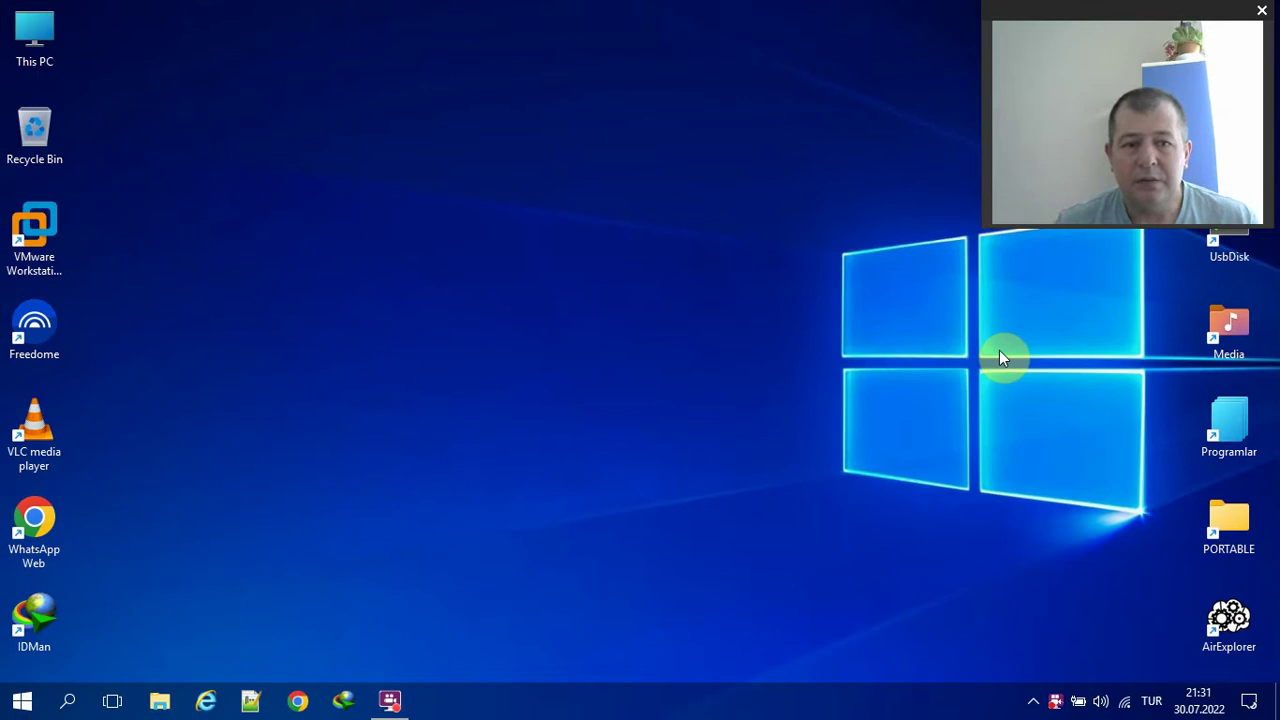
right_click(999, 350)
left_click(671, 180)
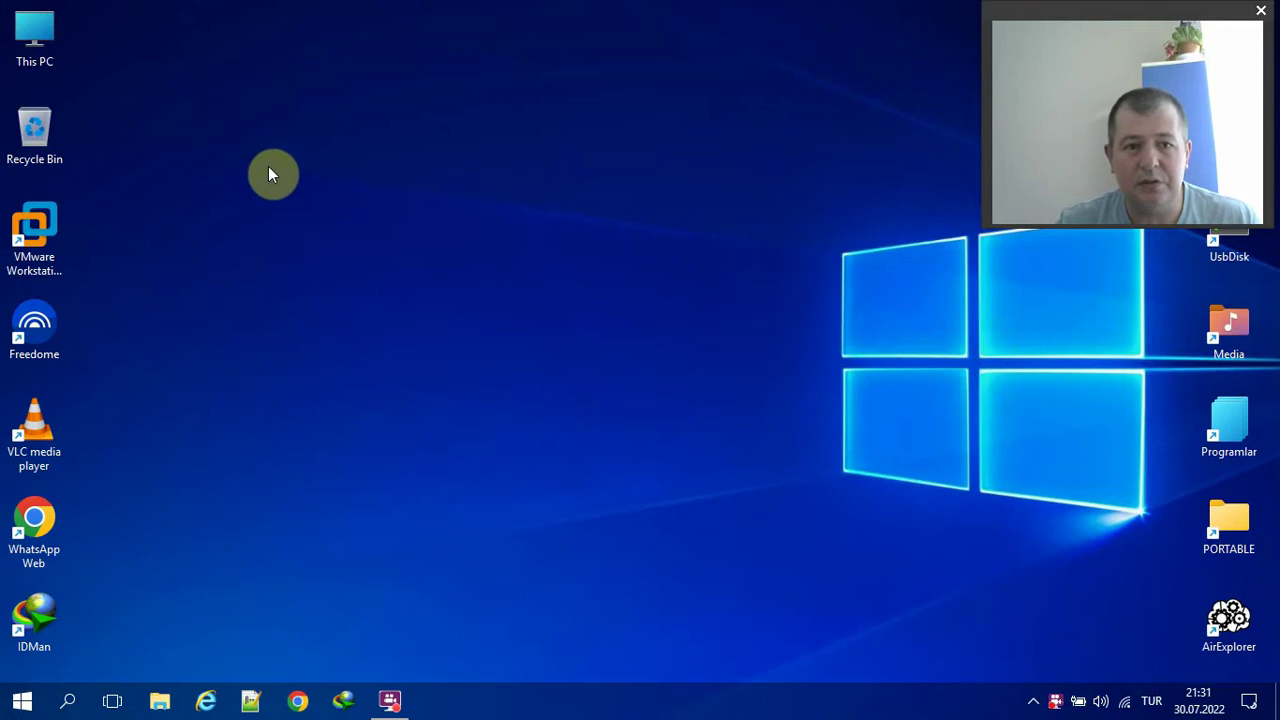
Step: Open Local Disk (C:) from This PC and move its window clear of the webcam overlay
double_click(58, 30)
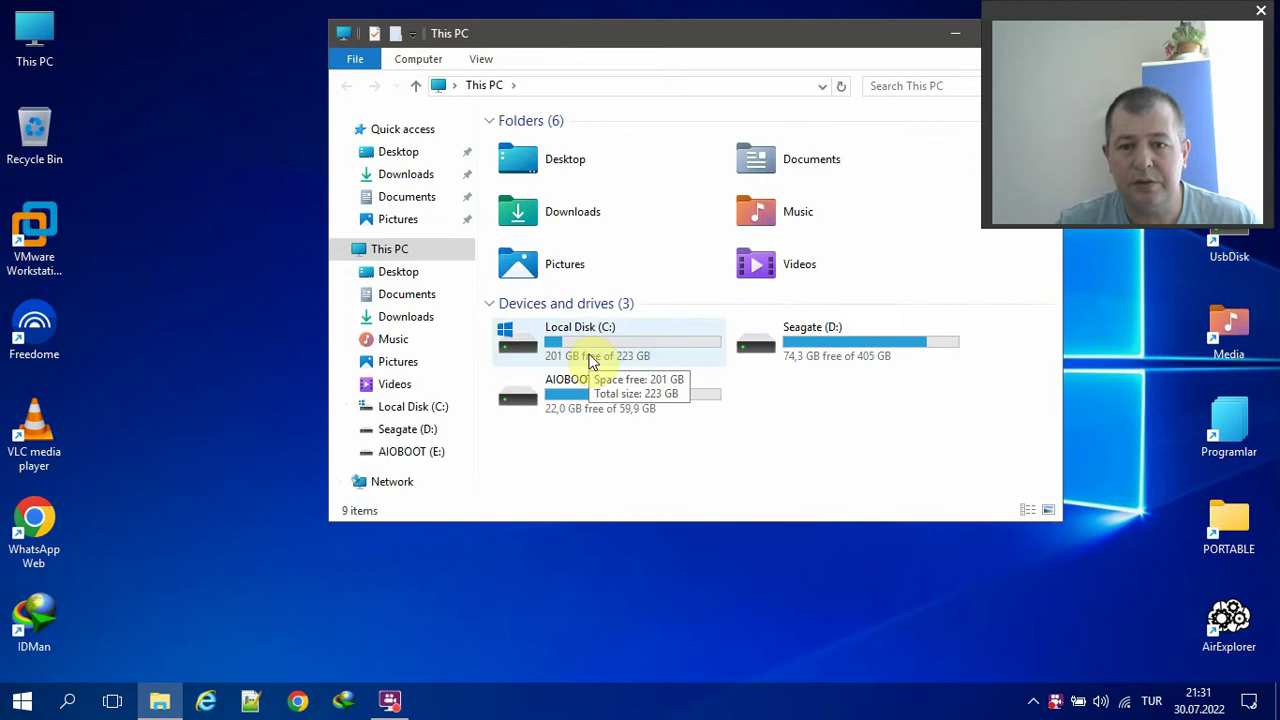
left_click(602, 338)
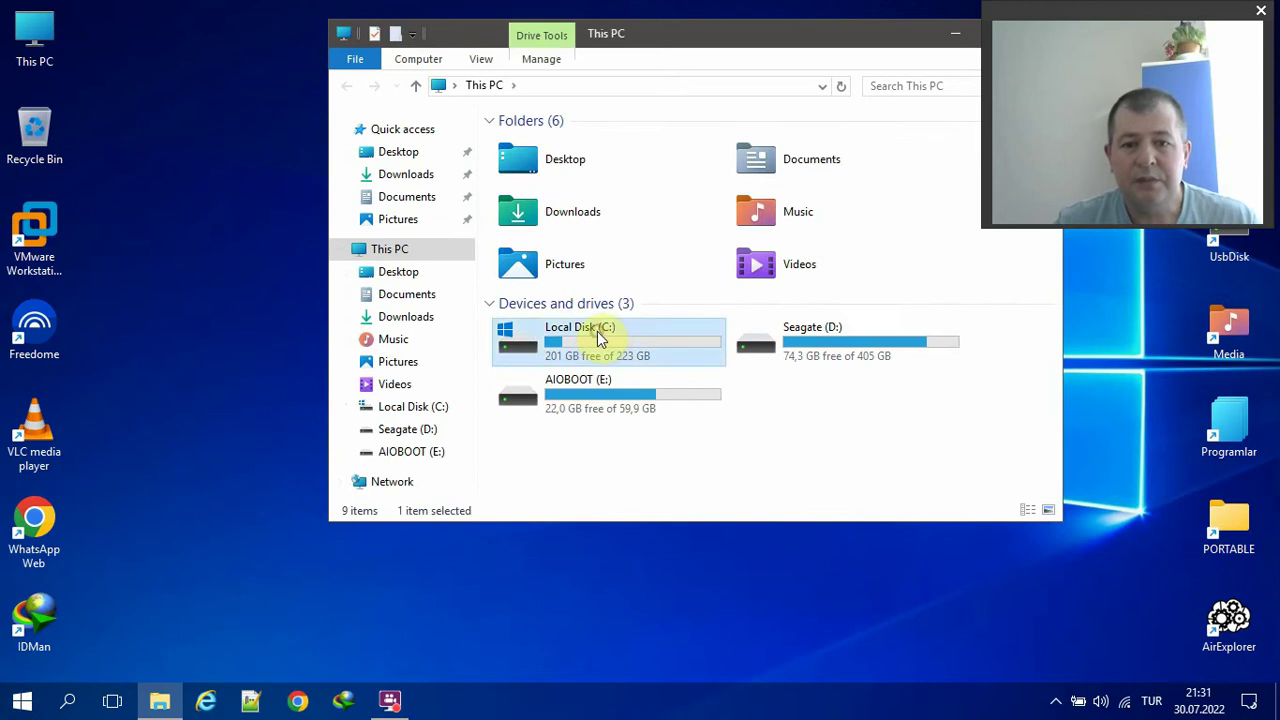
double_click(600, 338)
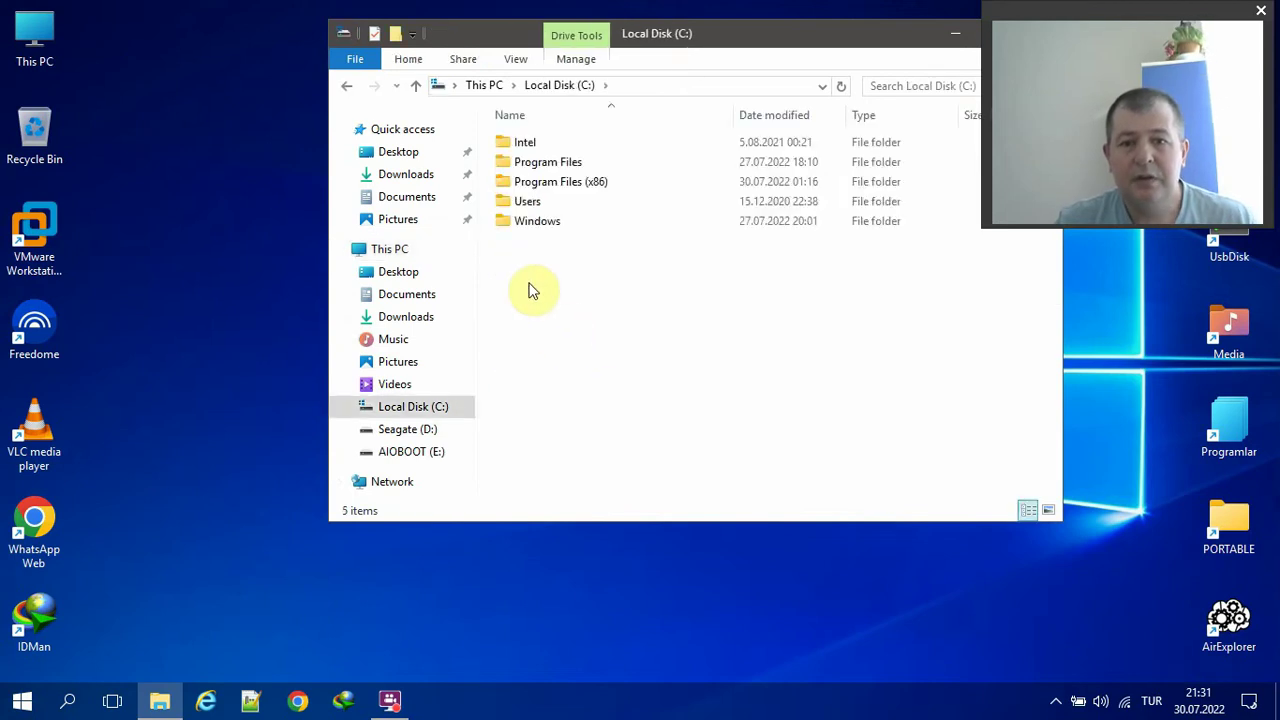
left_click_drag(703, 47, 605, 35)
Step: Create a folder named deneme in the root of Local Disk (C:) and open it
right_click(396, 278)
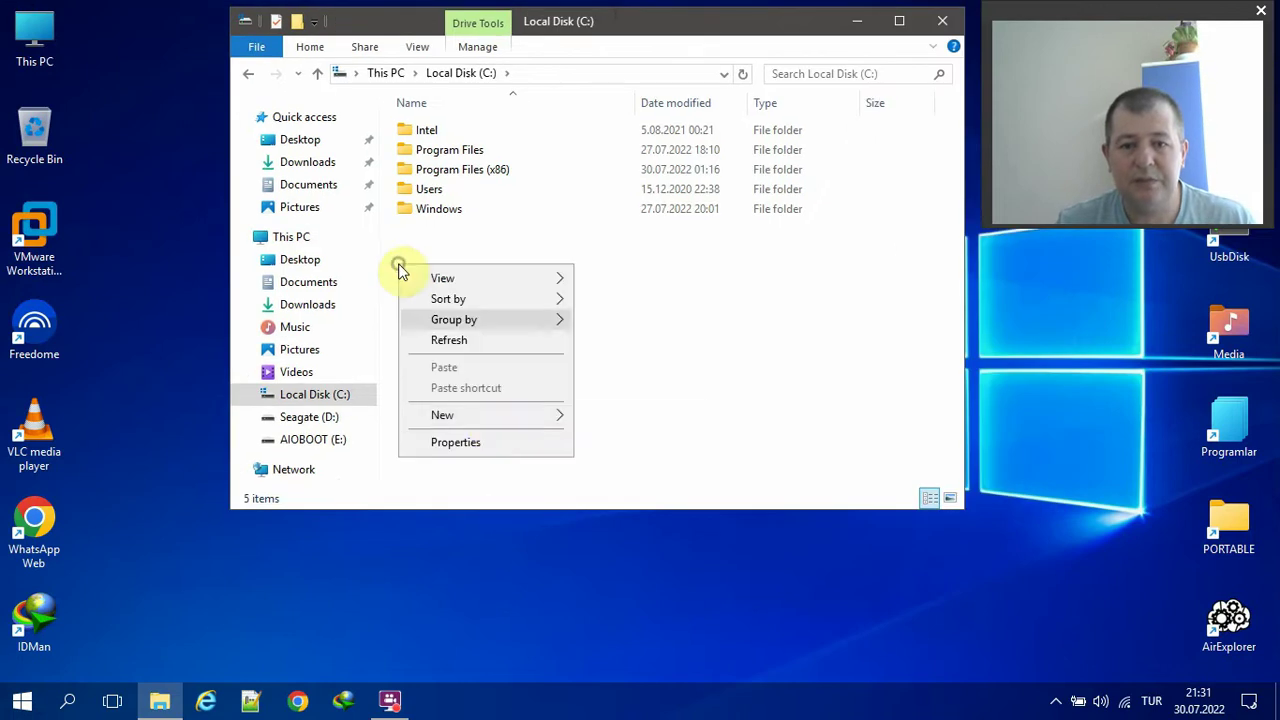
mouse_move(497, 426)
left_click(594, 414)
type("deneme")
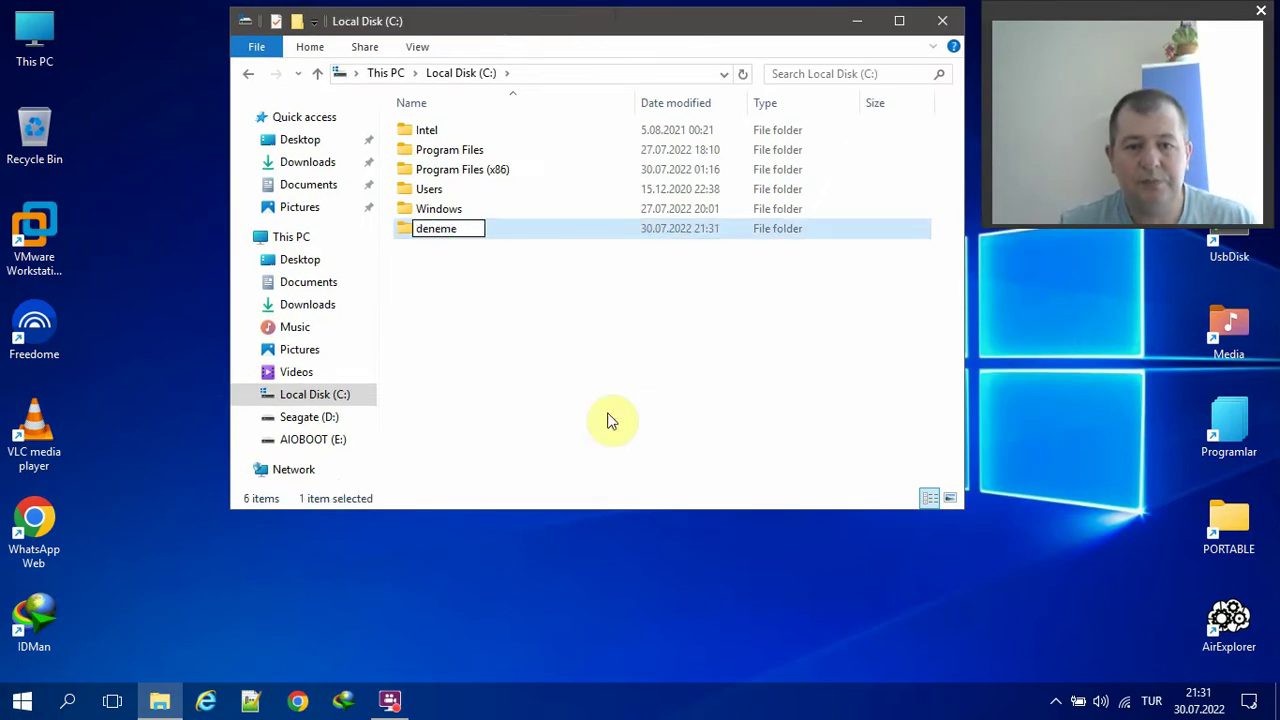
key("Return")
key("Return")
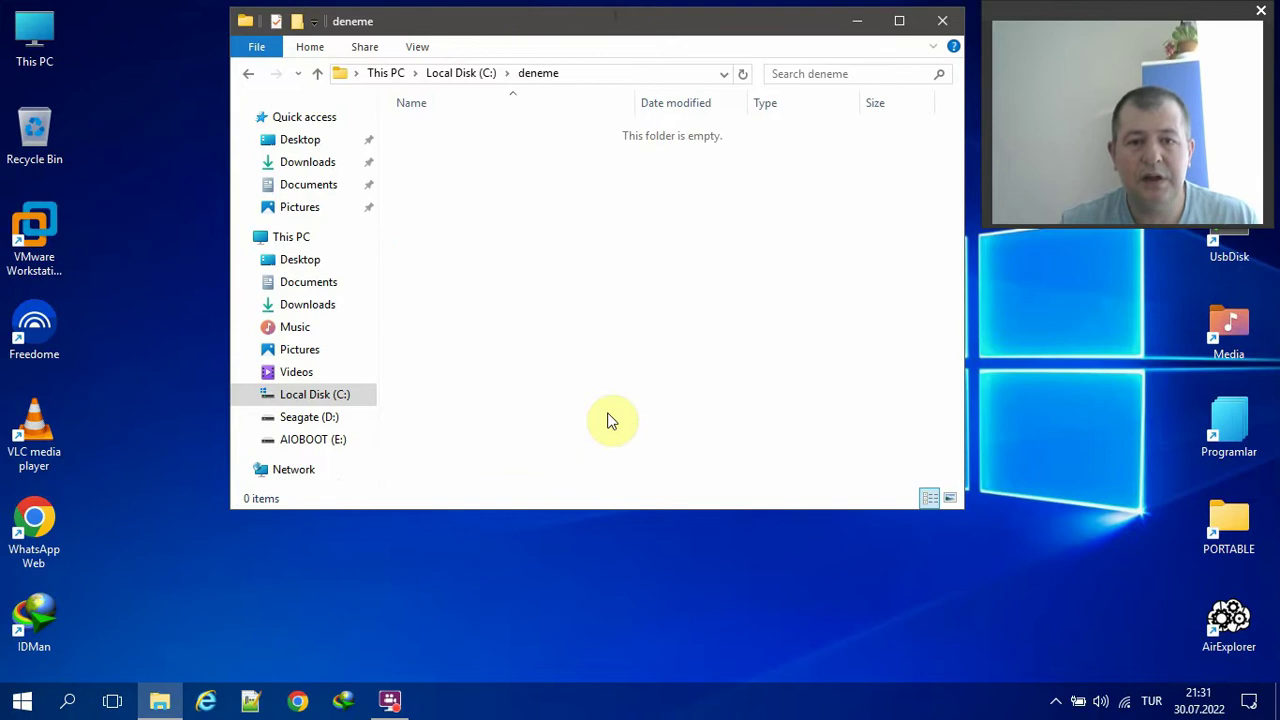
Step: Create a new Microsoft Word document with the default name inside the deneme folder
right_click(421, 200)
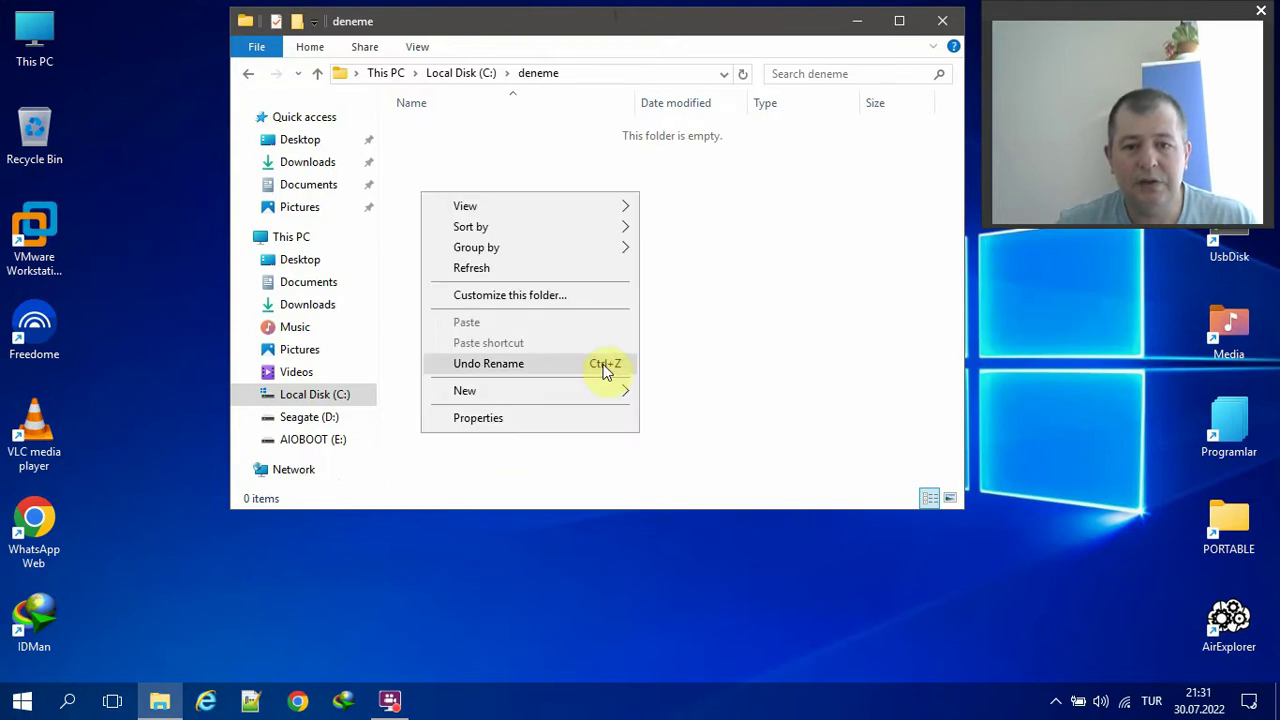
mouse_move(597, 390)
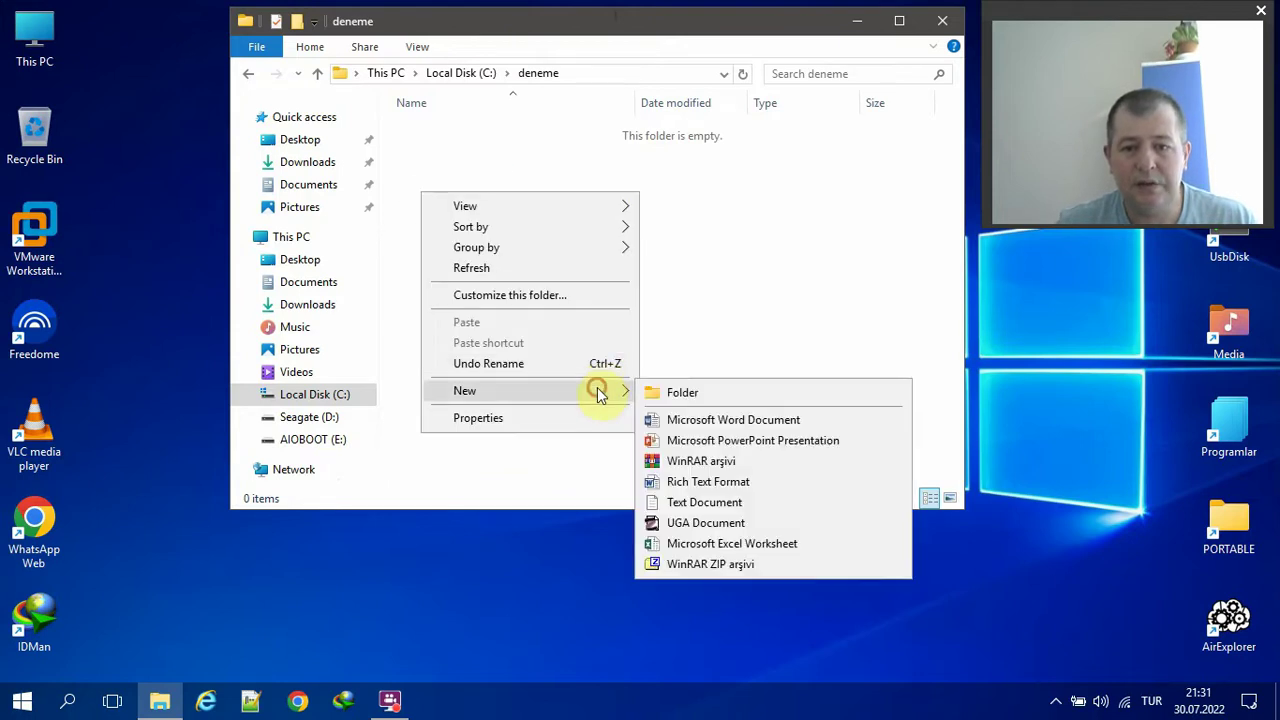
left_click(705, 419)
left_click(592, 313)
Step: Create a new WinRAR archive with the default name in the deneme folder and return to the root of C:
right_click(414, 194)
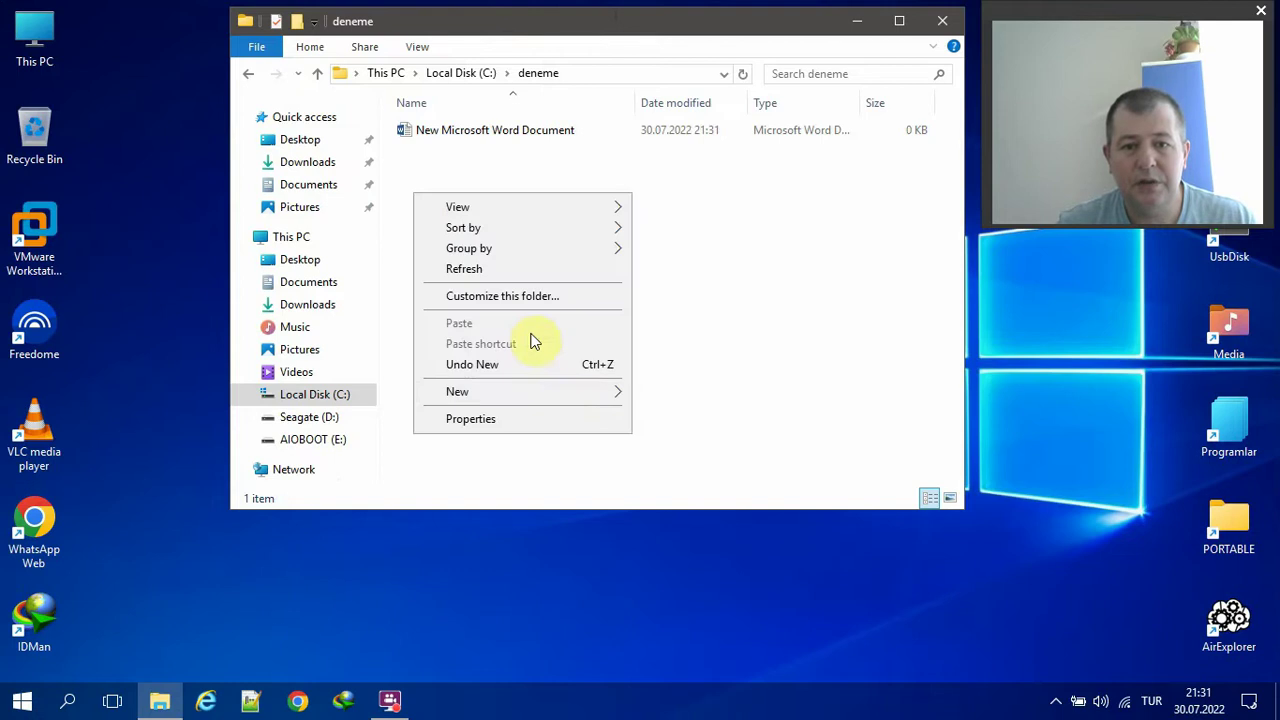
mouse_move(554, 397)
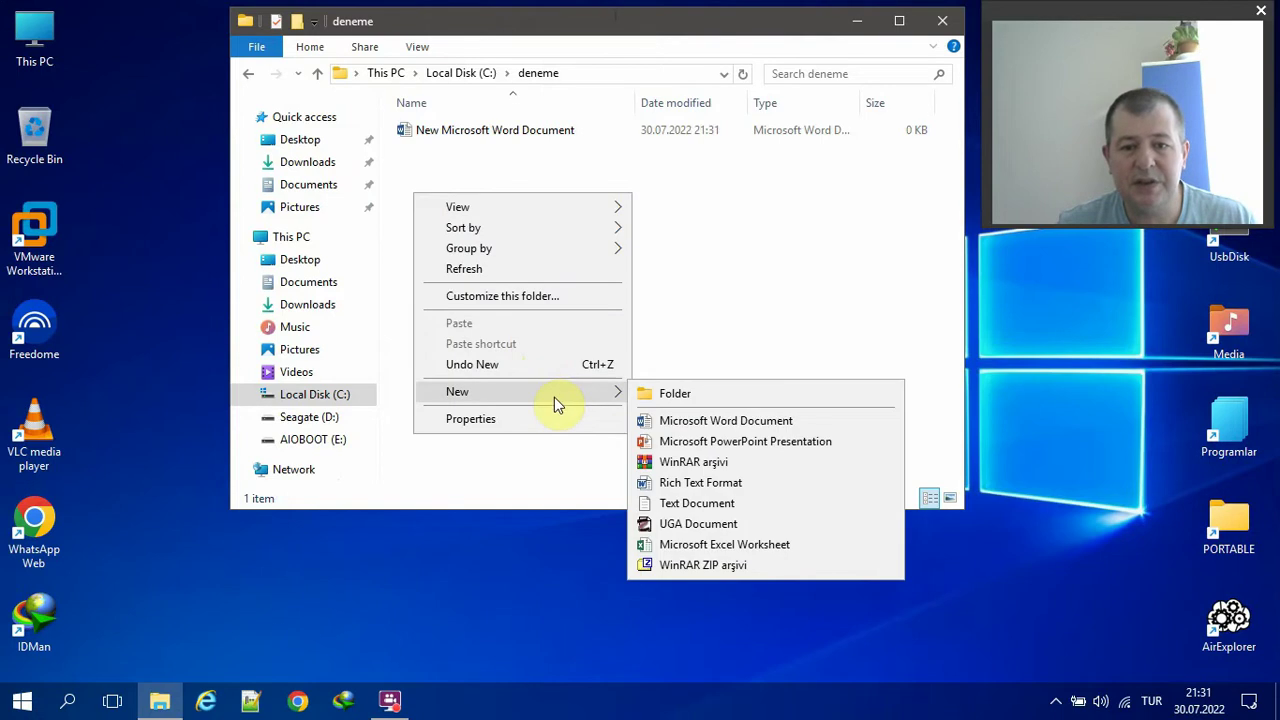
left_click(757, 462)
left_click(680, 358)
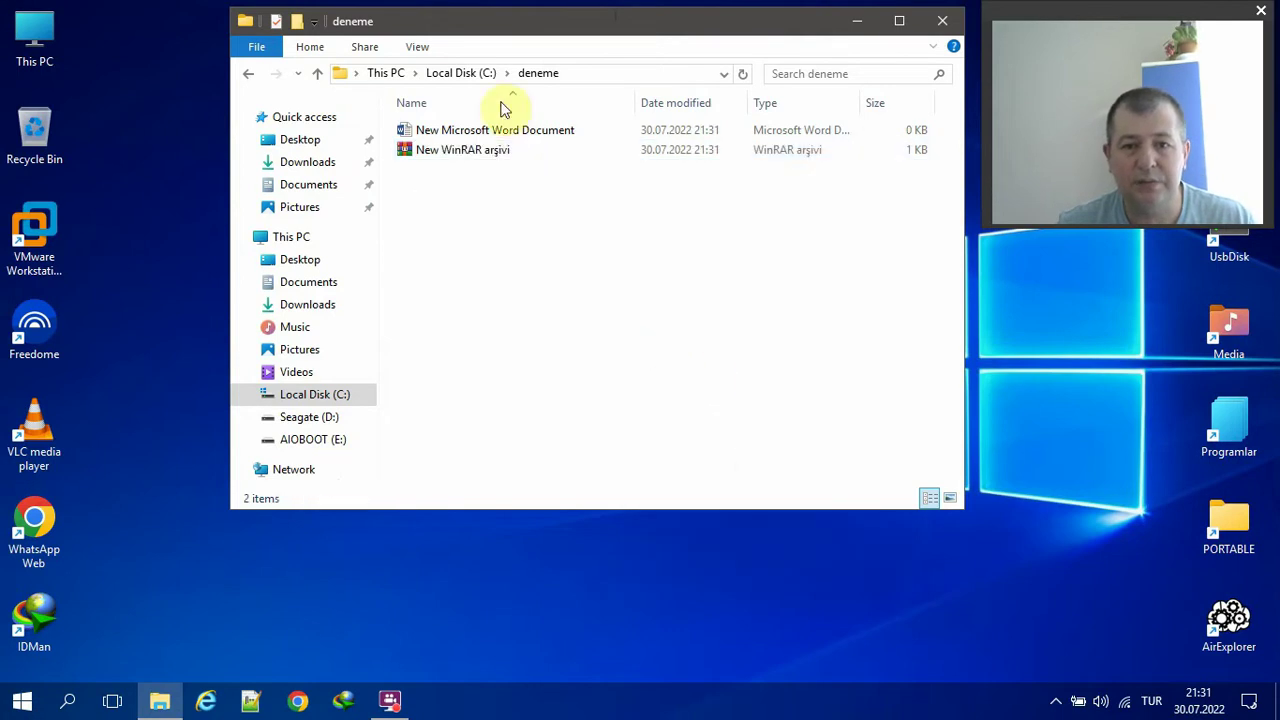
left_click(458, 73)
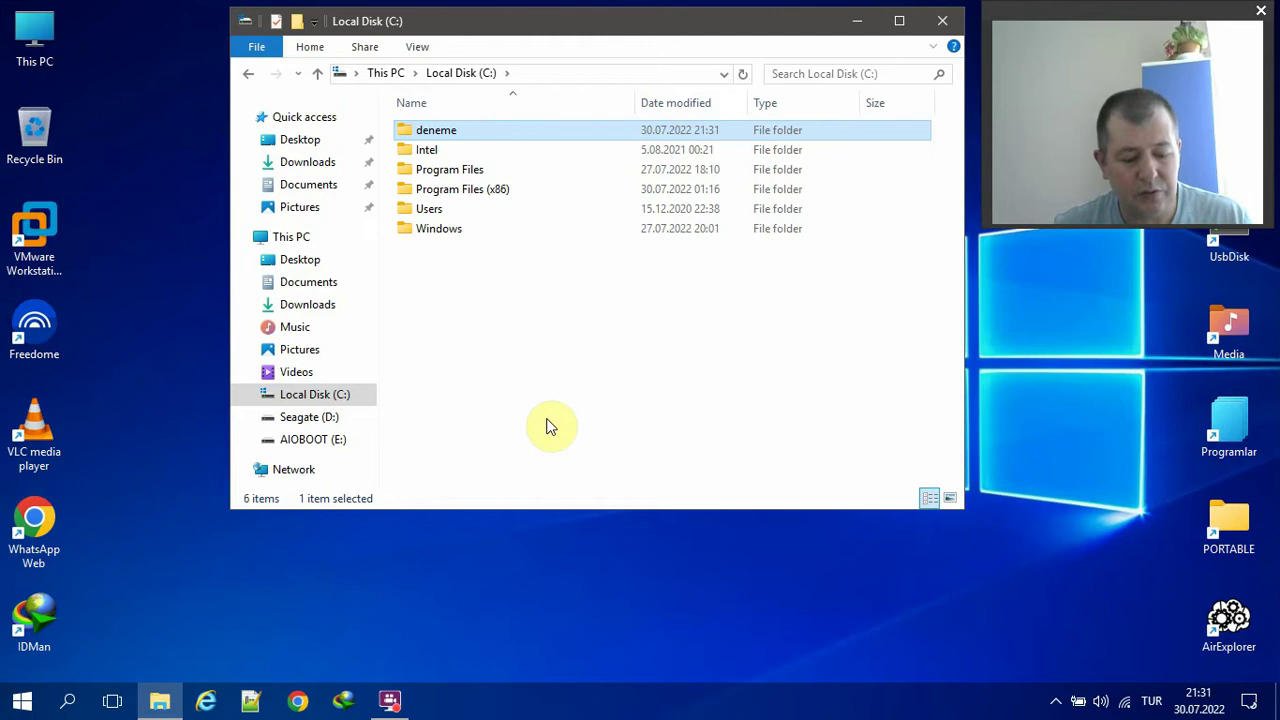
Step: Hide the deneme folder by running attrib +r +h +s c:\deneme from the Run dialog
key("super+r")
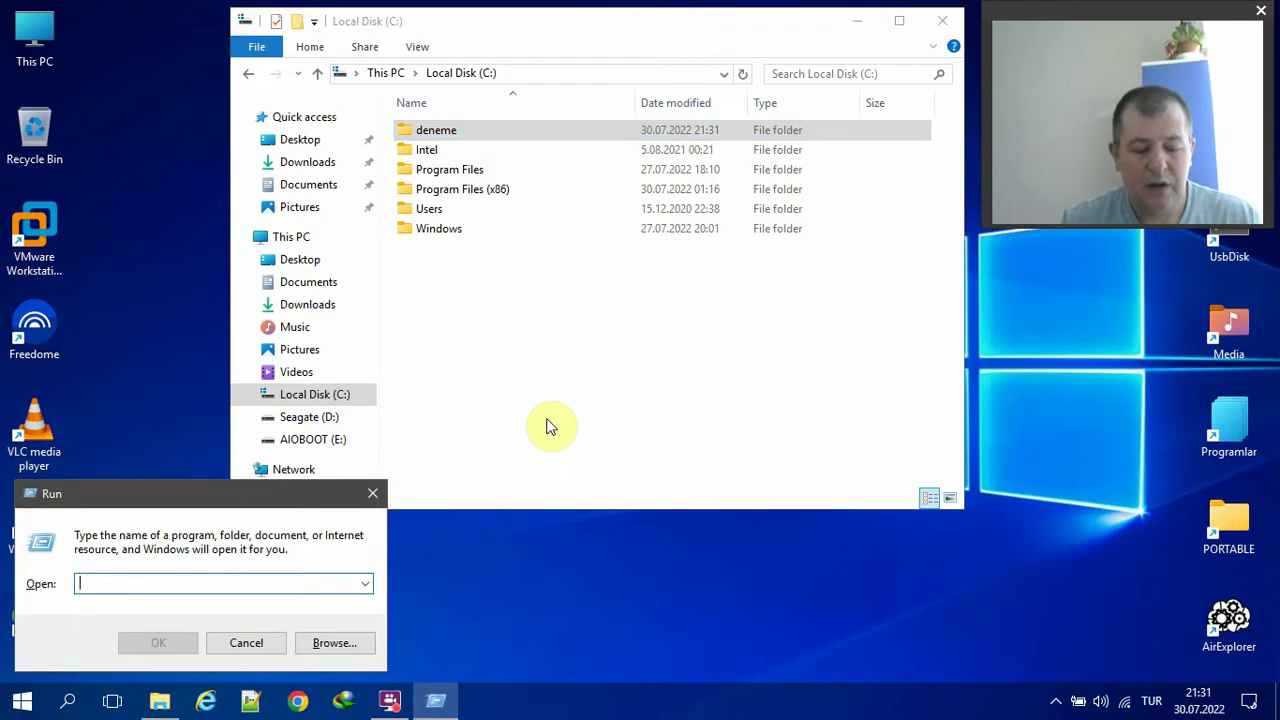
type("attrib +r")
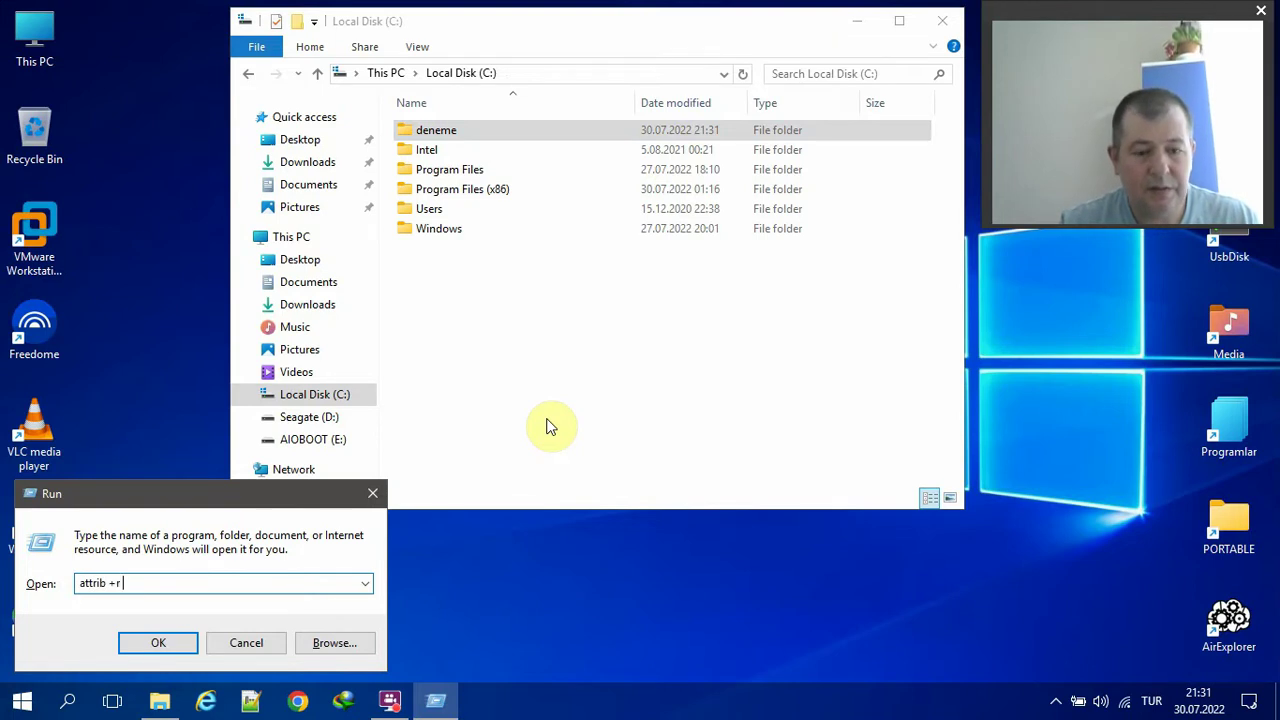
type(" +h")
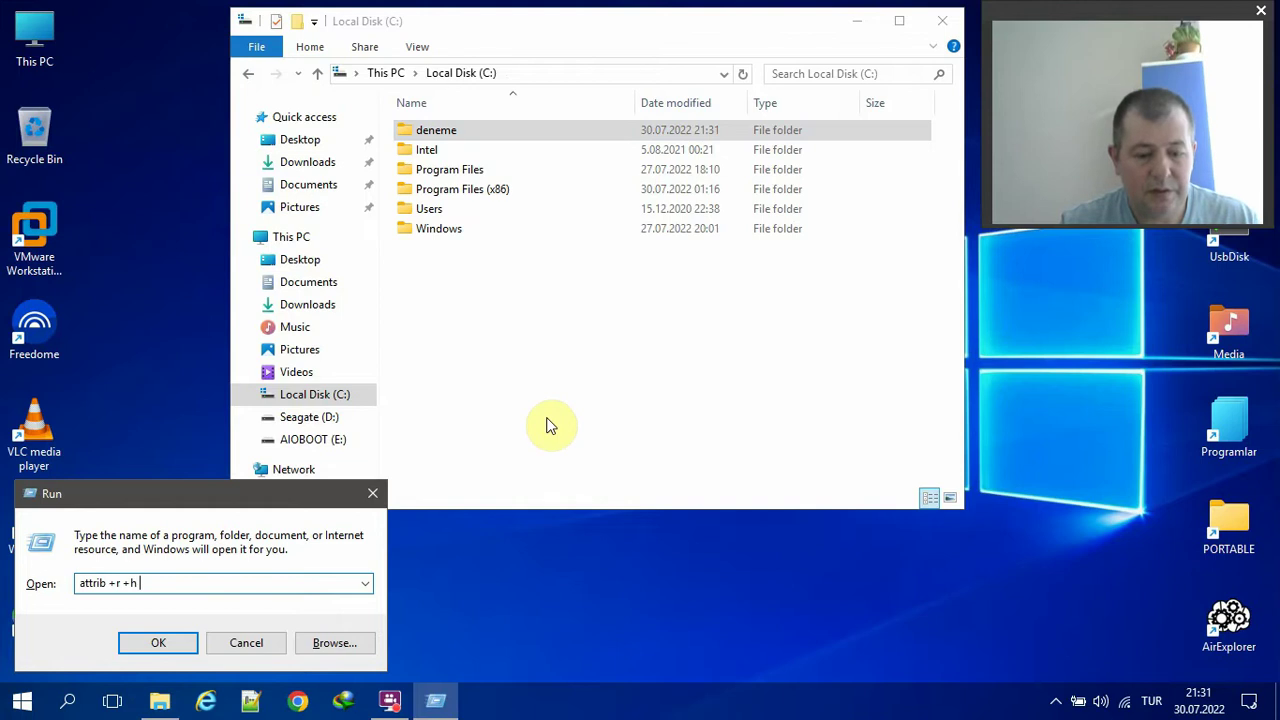
type(" +s")
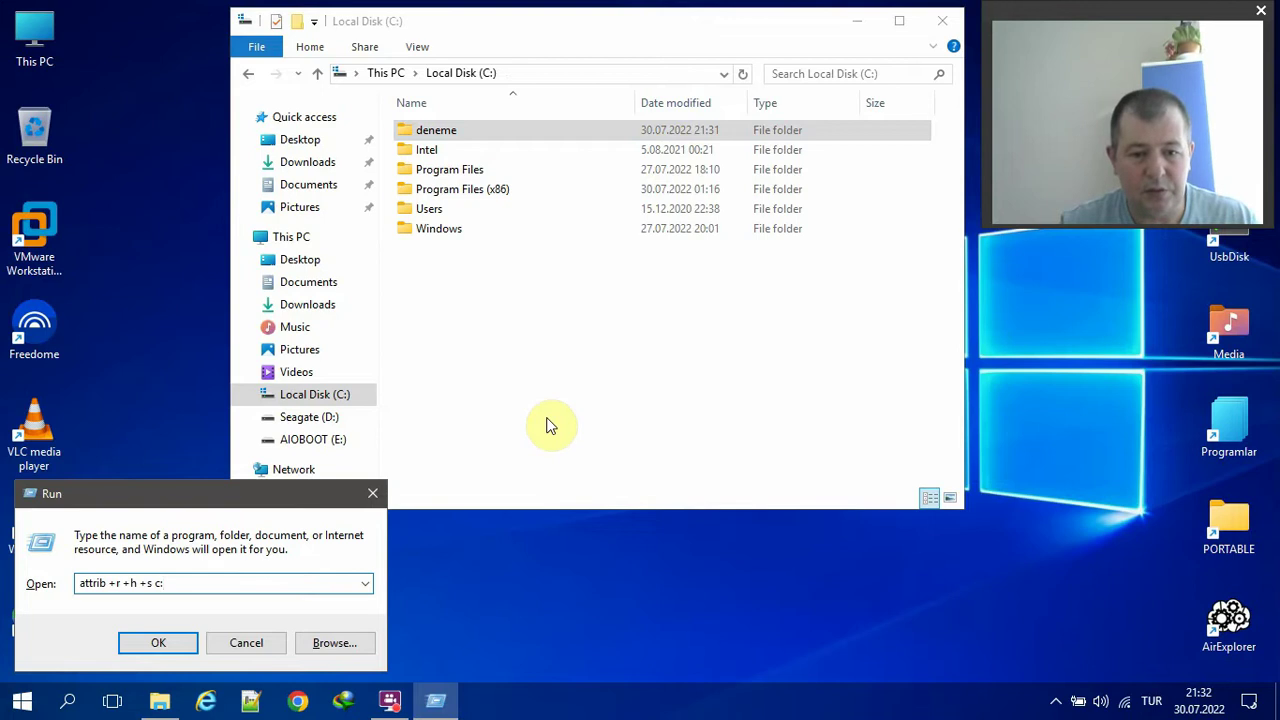
type("c:\\")
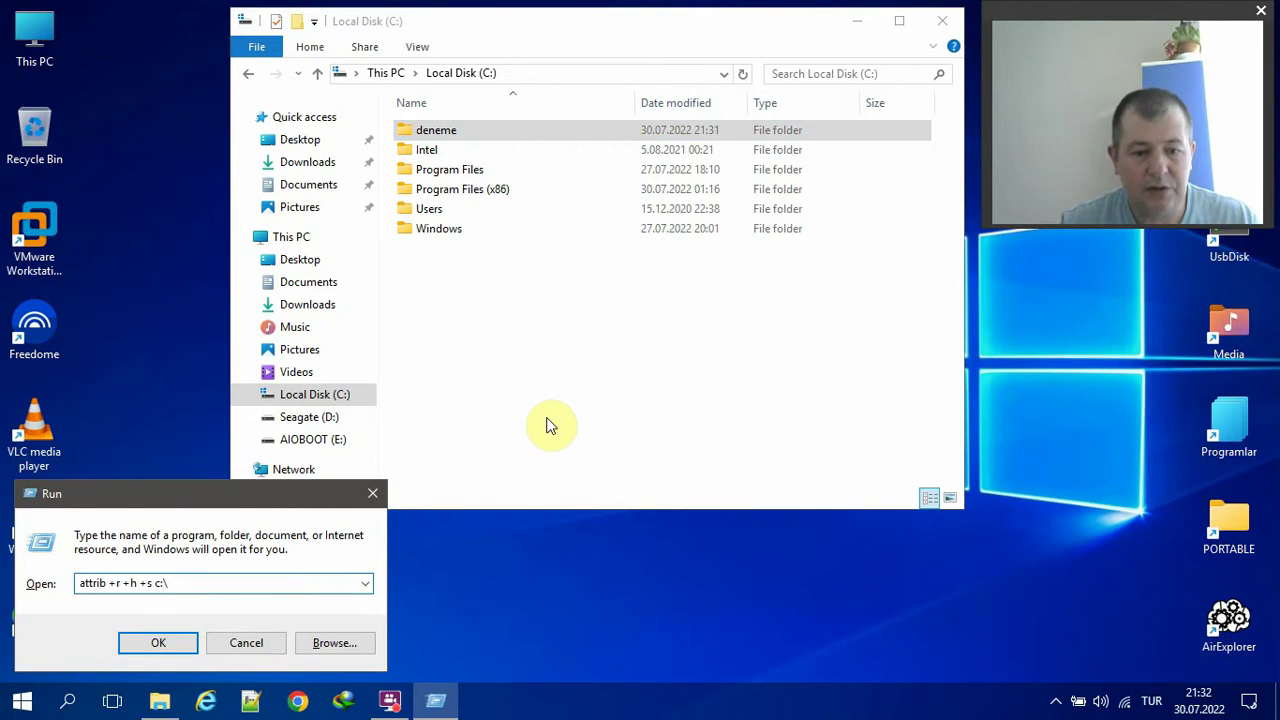
type("deneme")
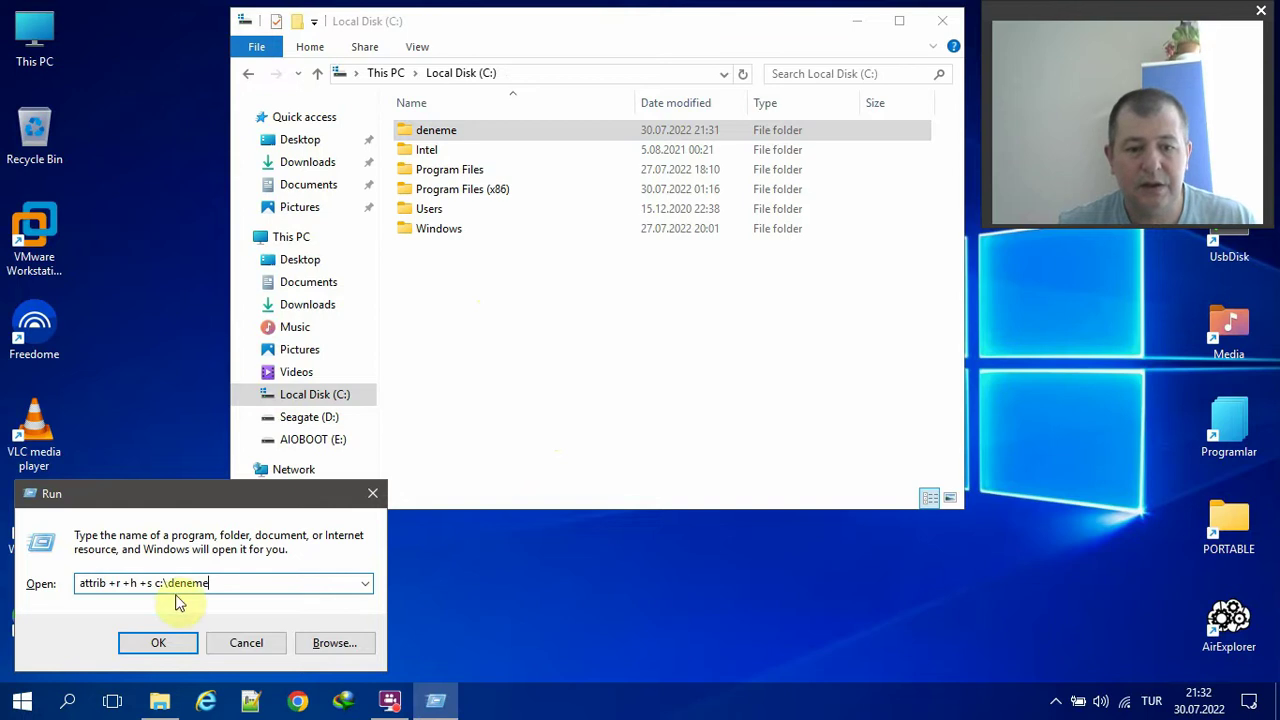
left_click_drag(206, 583, 70, 585)
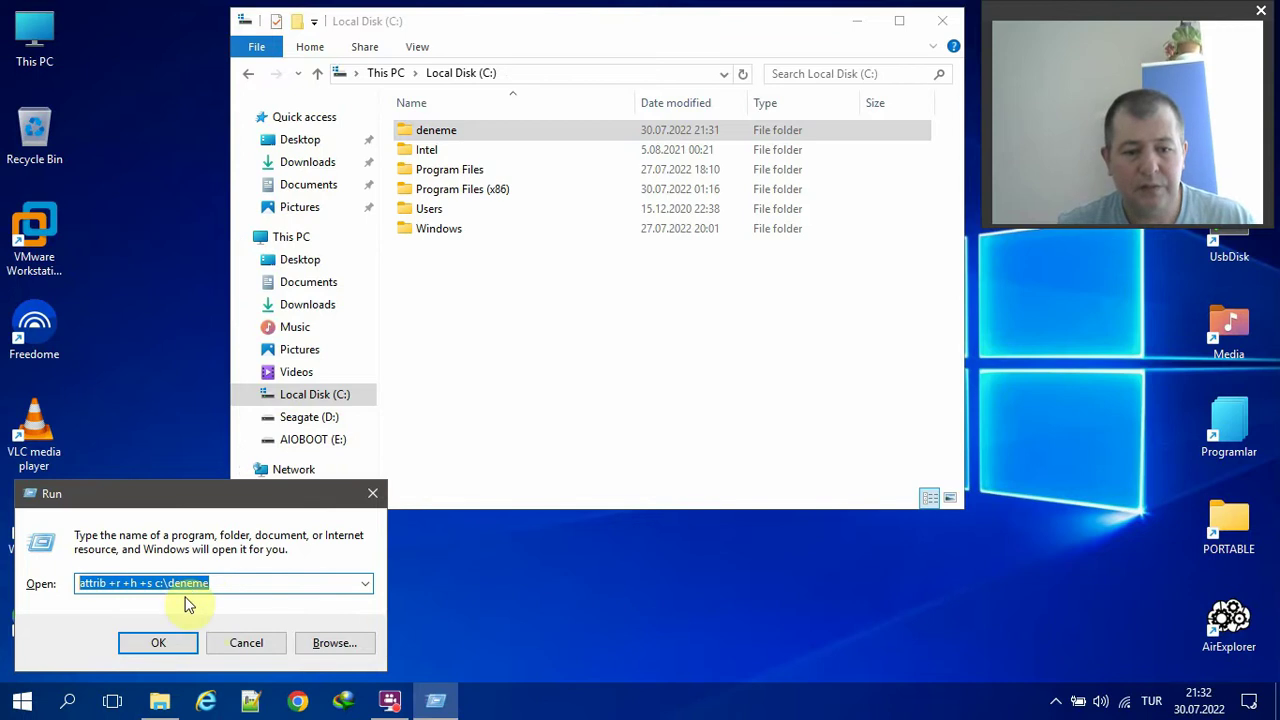
left_click(162, 640)
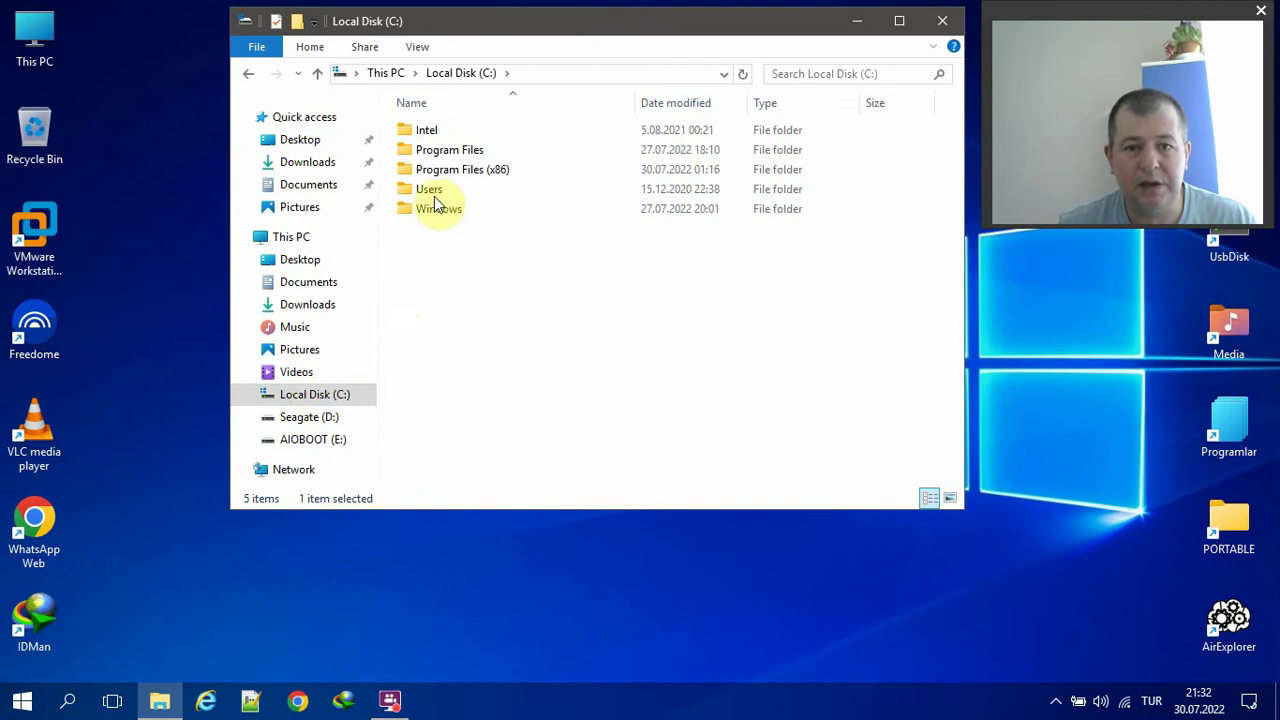
Step: Select all listed folders in the root of C: to check whether deneme is among them
left_click_drag(497, 288, 404, 127)
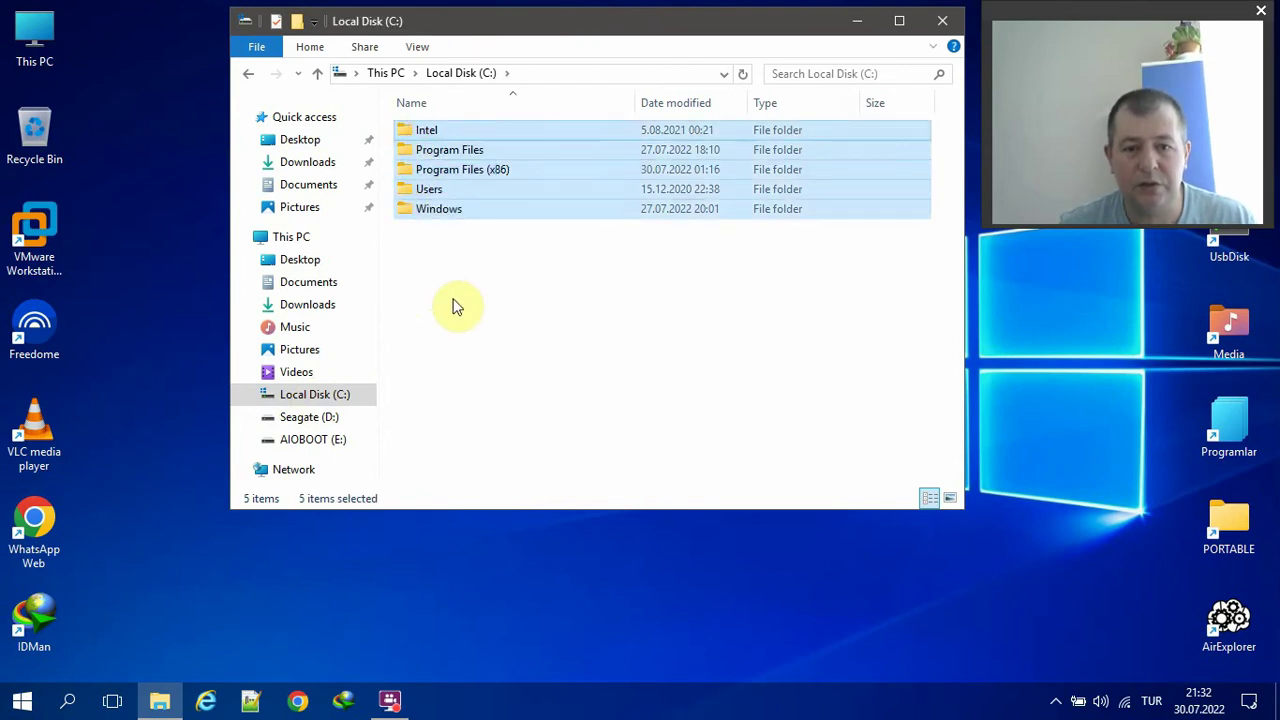
left_click(463, 263)
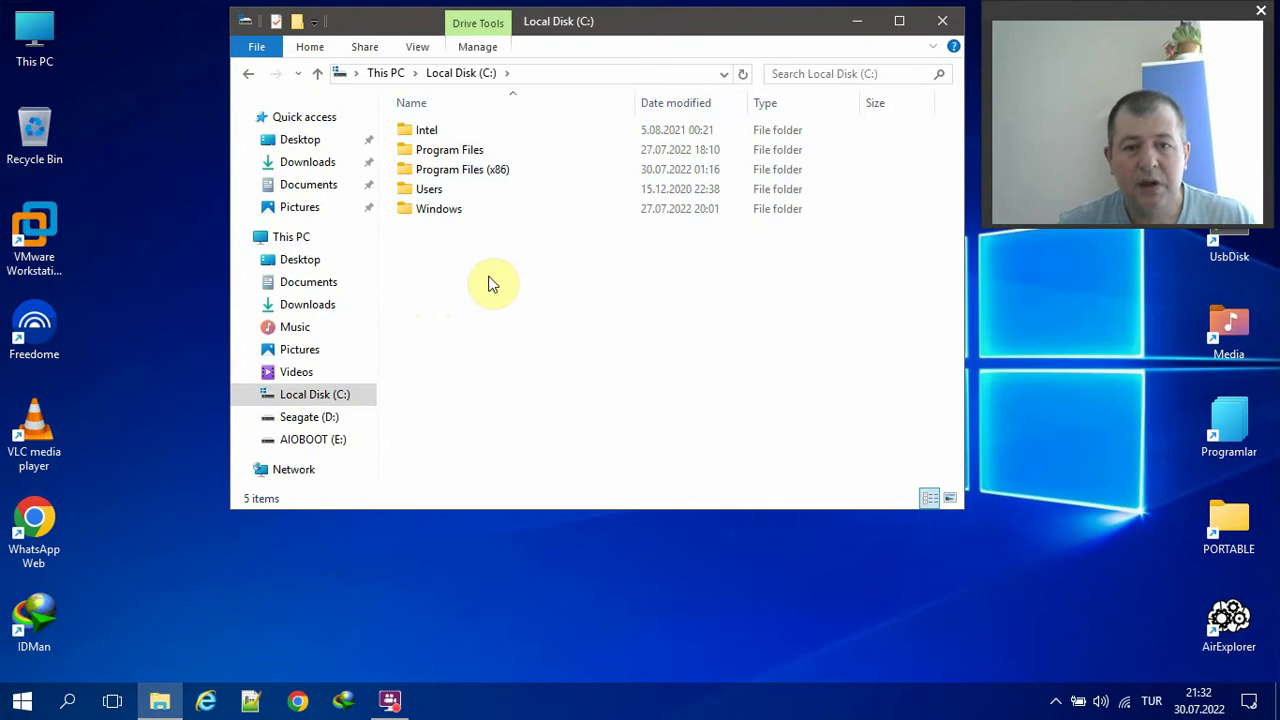
left_click_drag(505, 265, 383, 133)
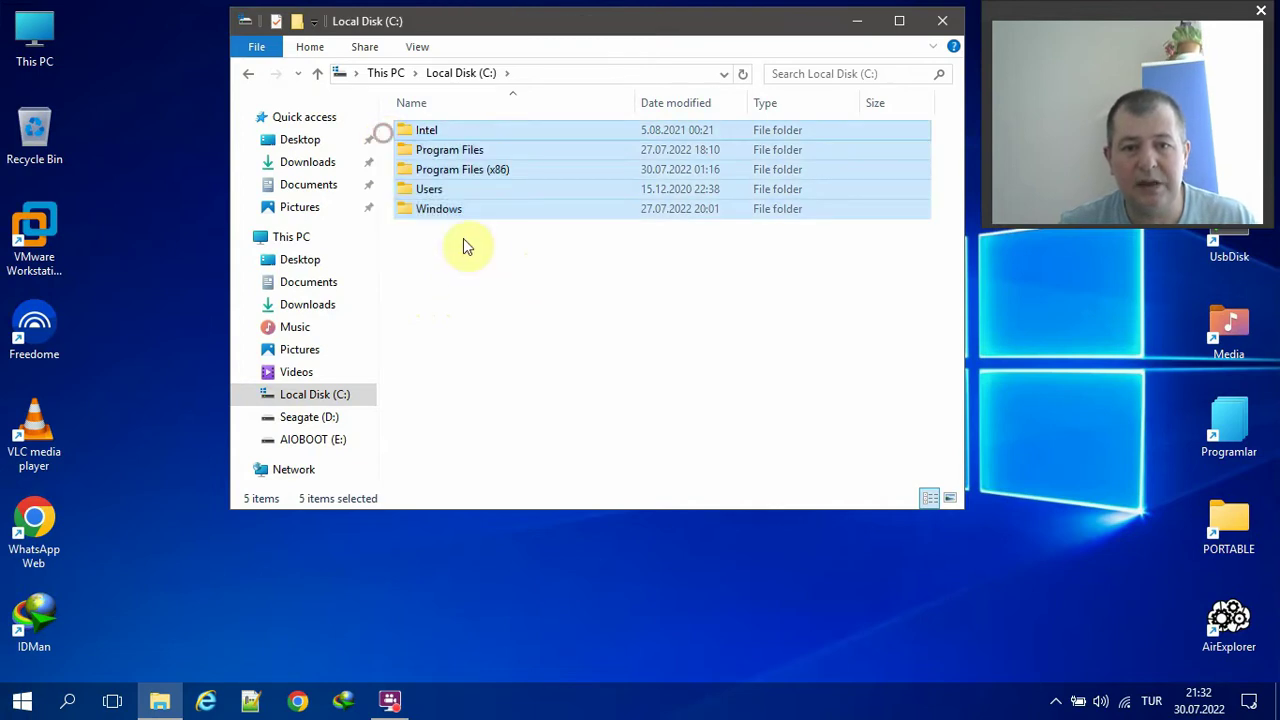
Step: Try to unhide the deneme folder by running atrrib -r -h -s c:\deneme from the Run dialog
left_click(22, 700)
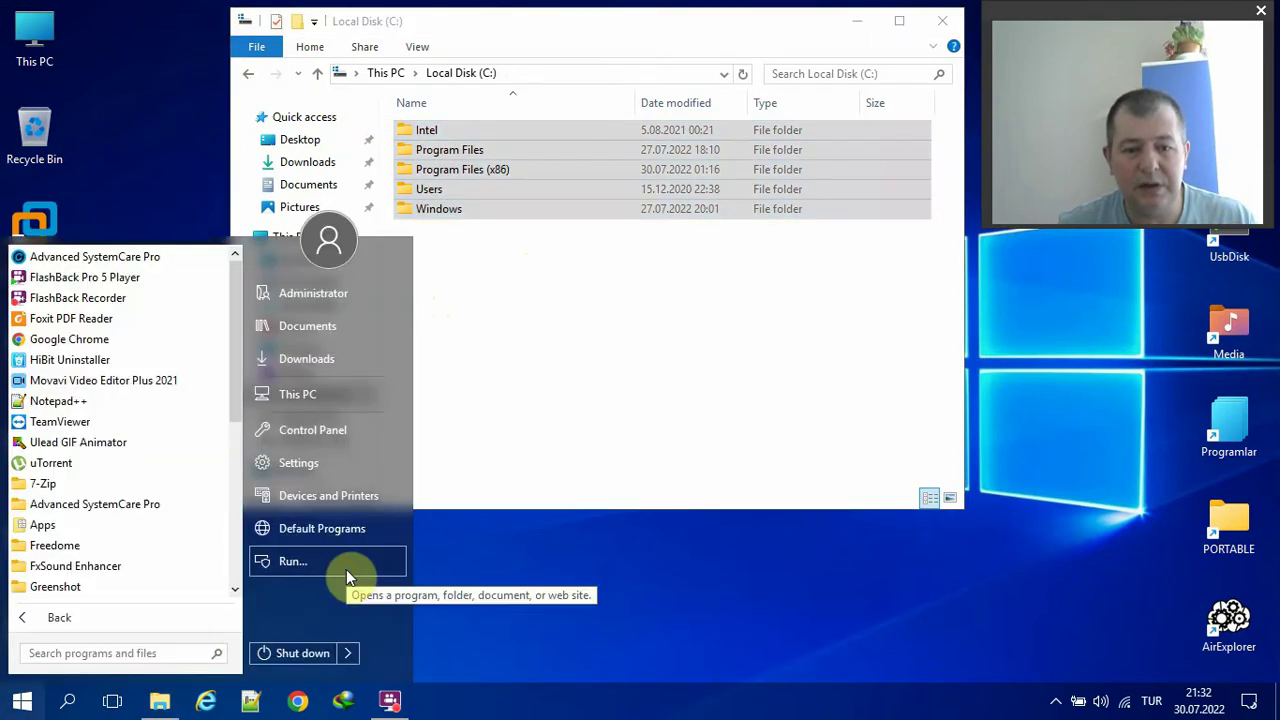
left_click(346, 569)
left_click(163, 576)
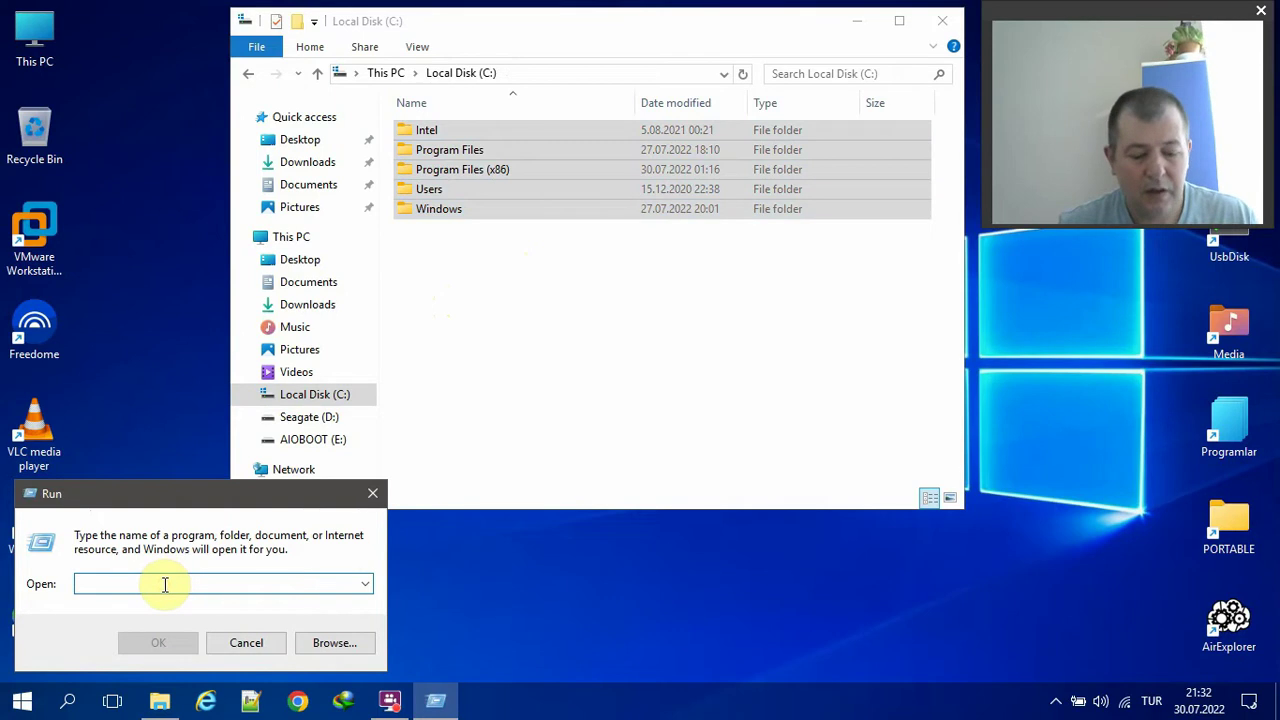
type("attrib -r -")
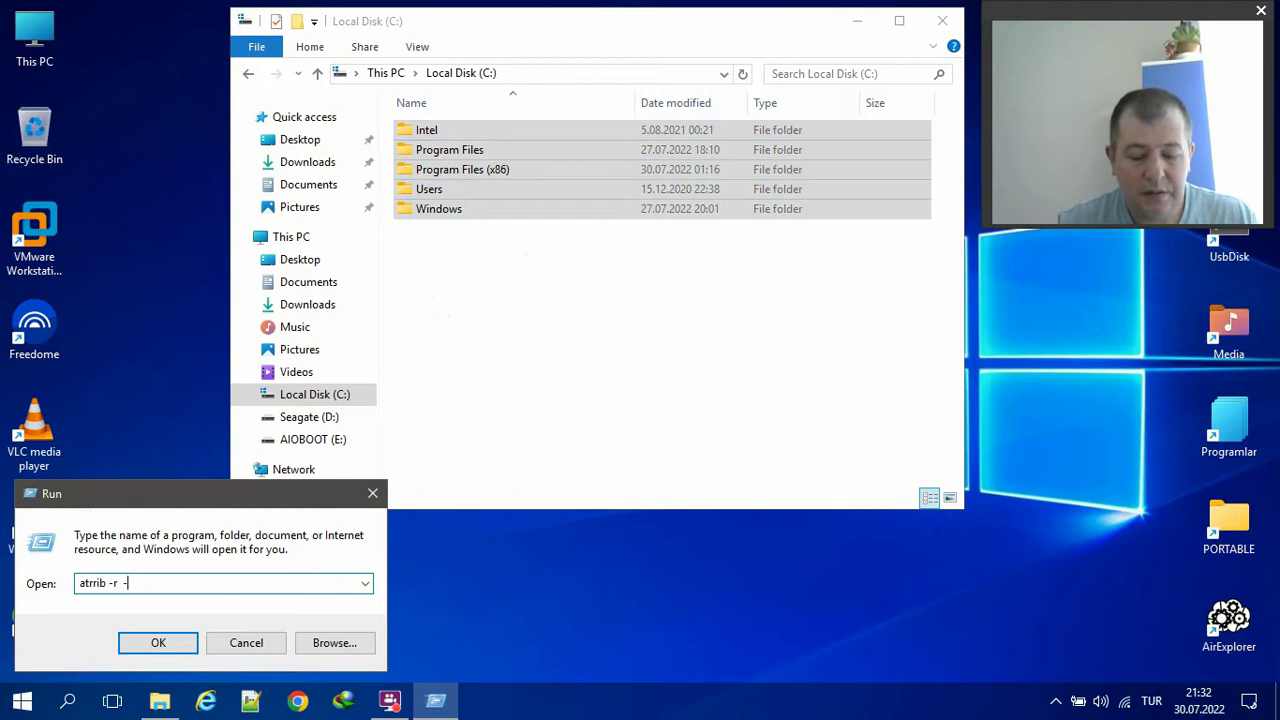
type("h -")
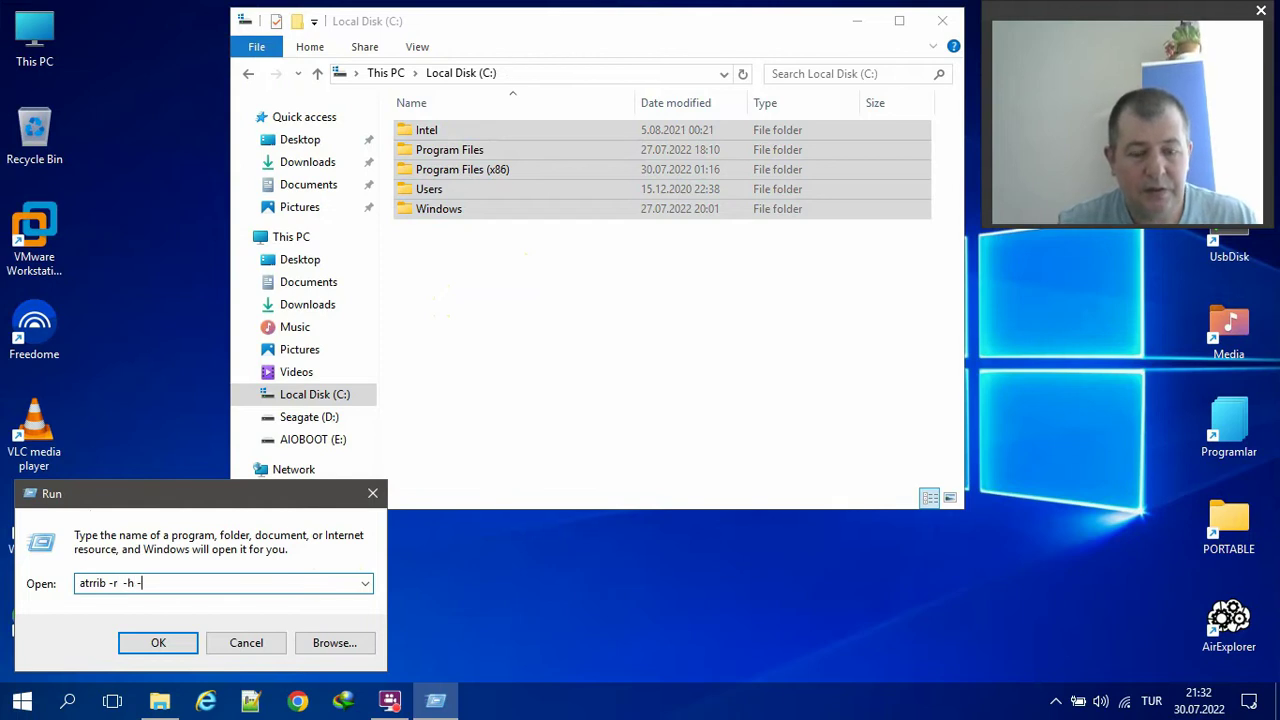
type("s")
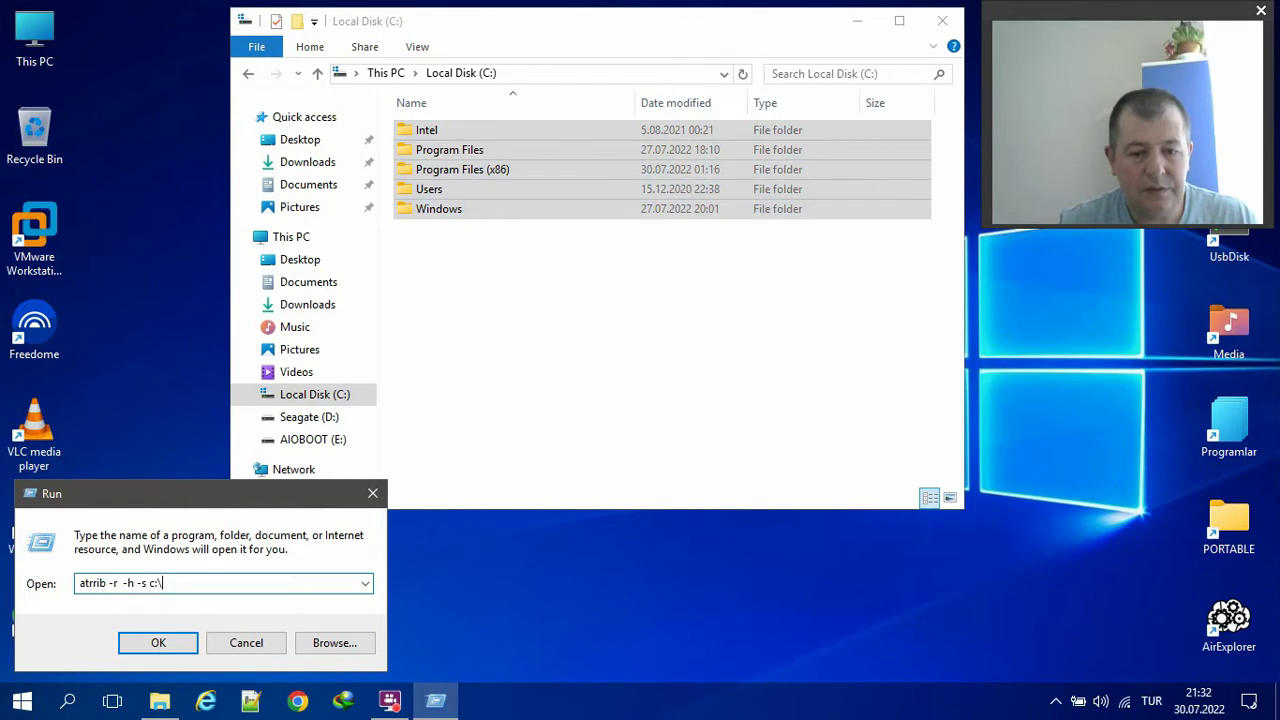
type("c:\\")
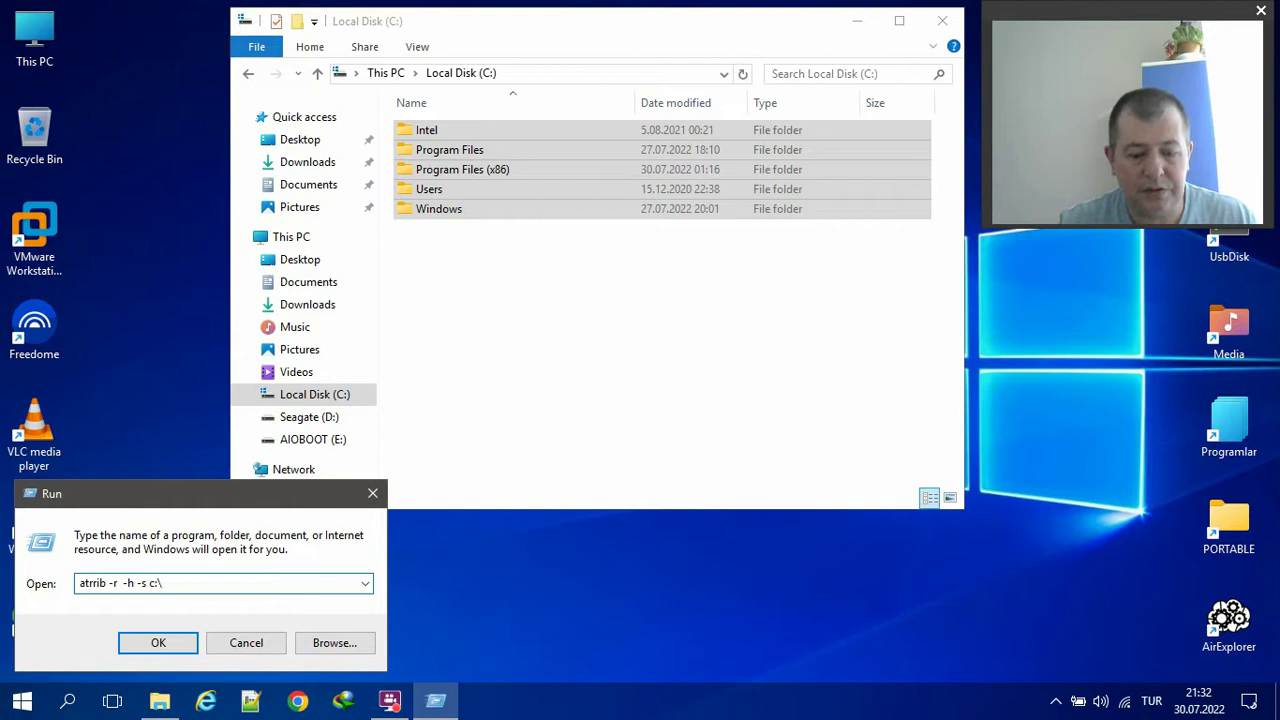
type("deneme")
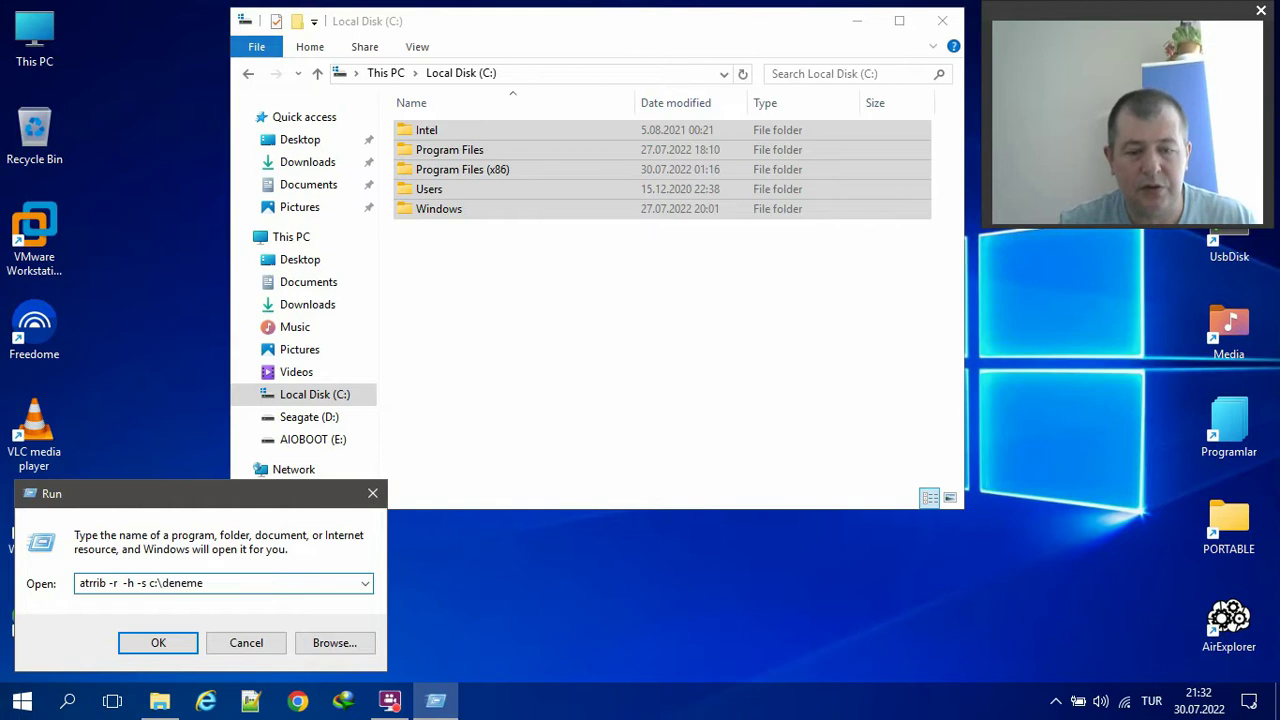
key("ctrl+a")
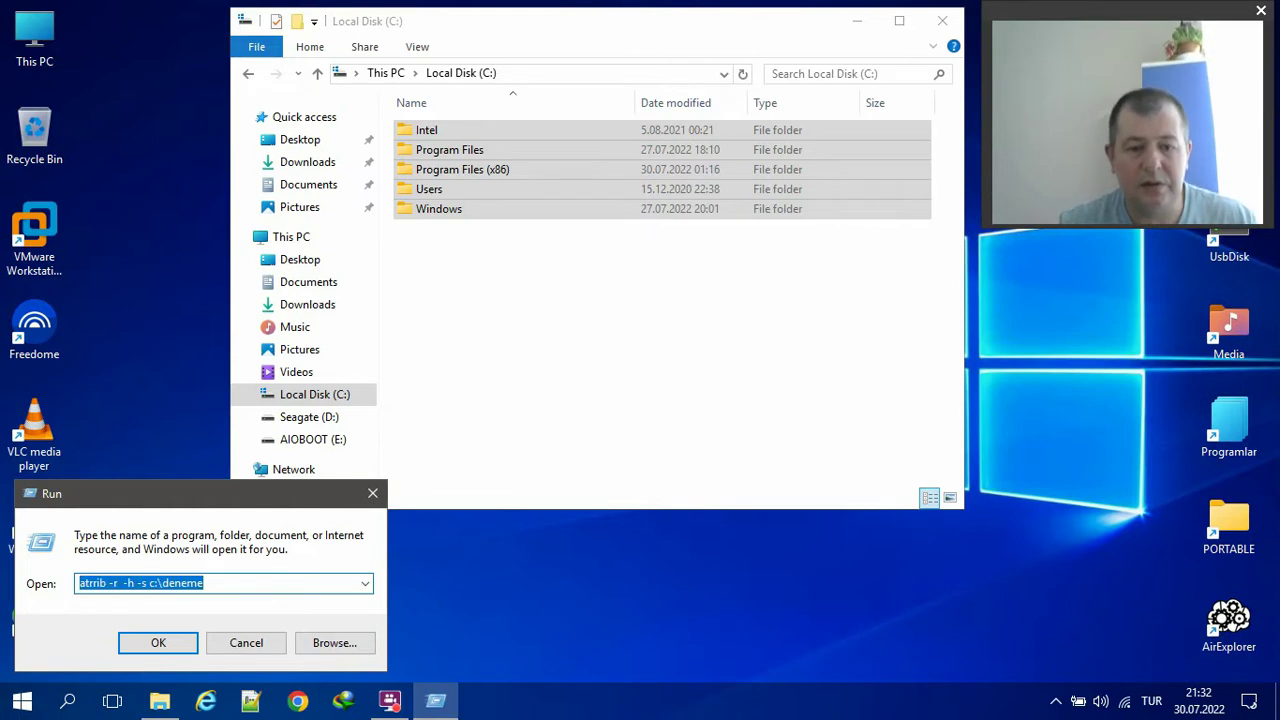
left_click(148, 641)
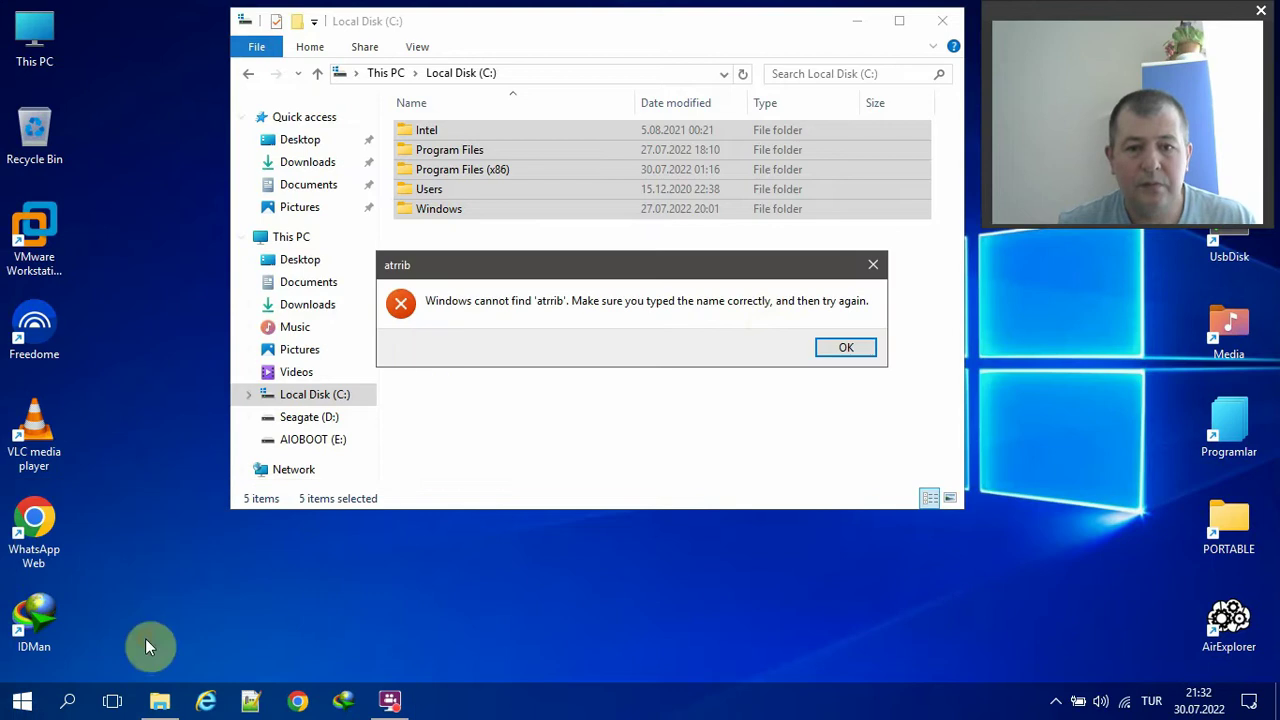
left_click(834, 348)
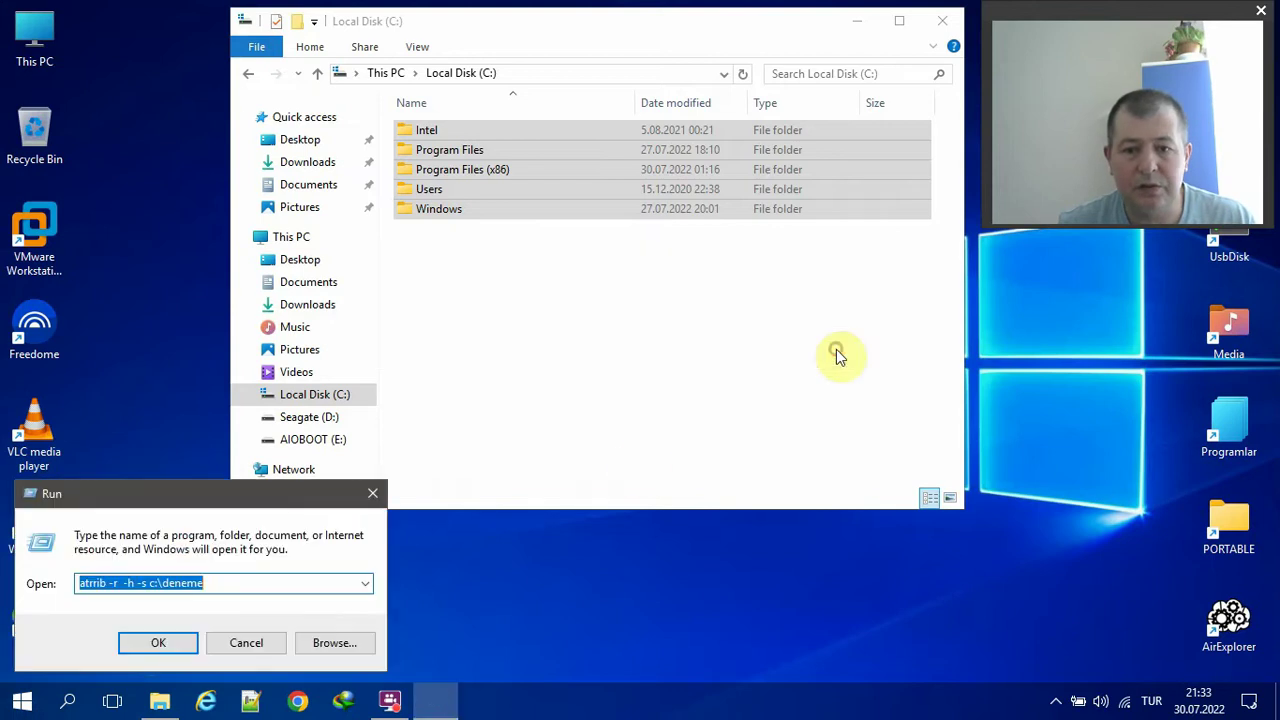
Step: Correct the misspelled command to attrib -r -h -s c:\deneme and run it to unhide the deneme folder
left_click(90, 584)
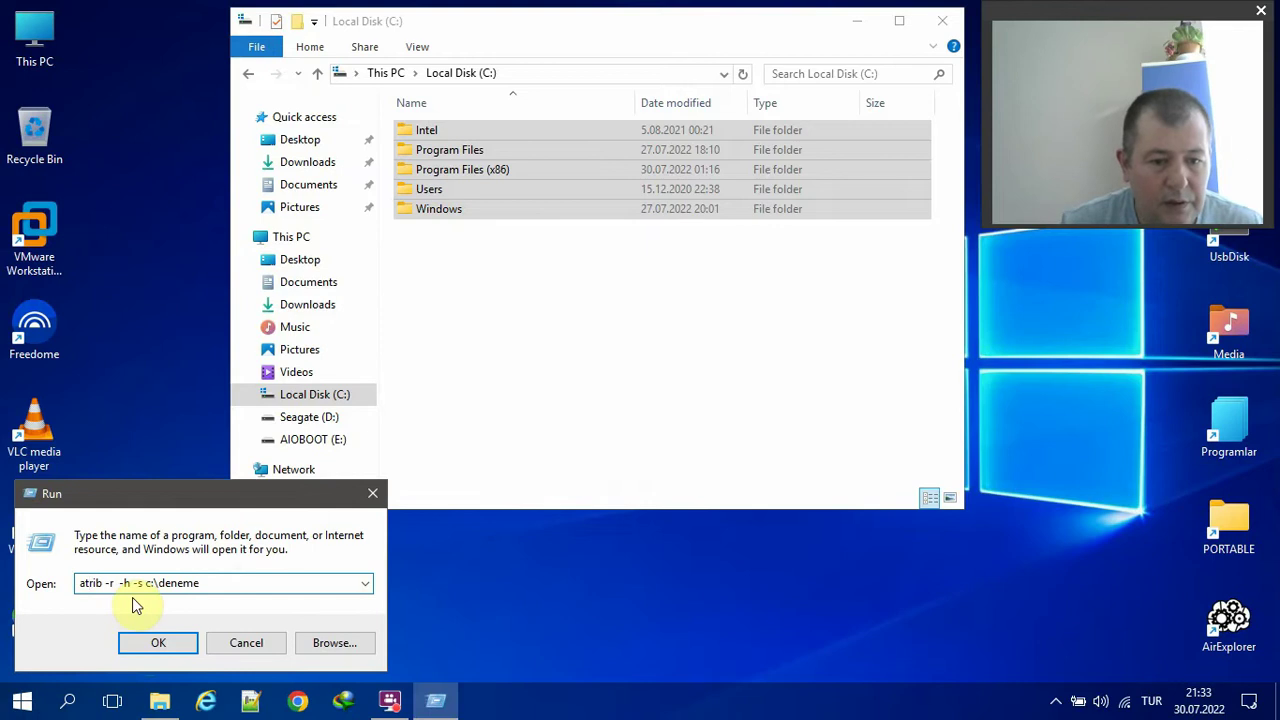
type("t")
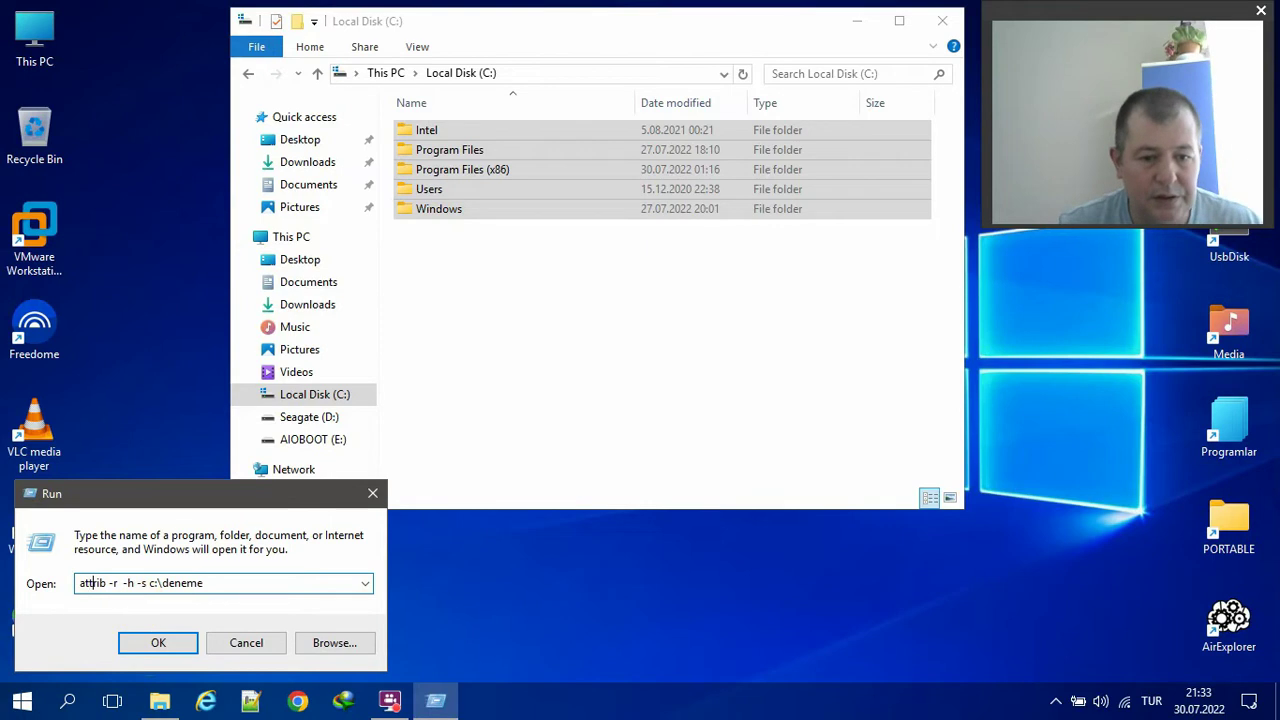
left_click(155, 644)
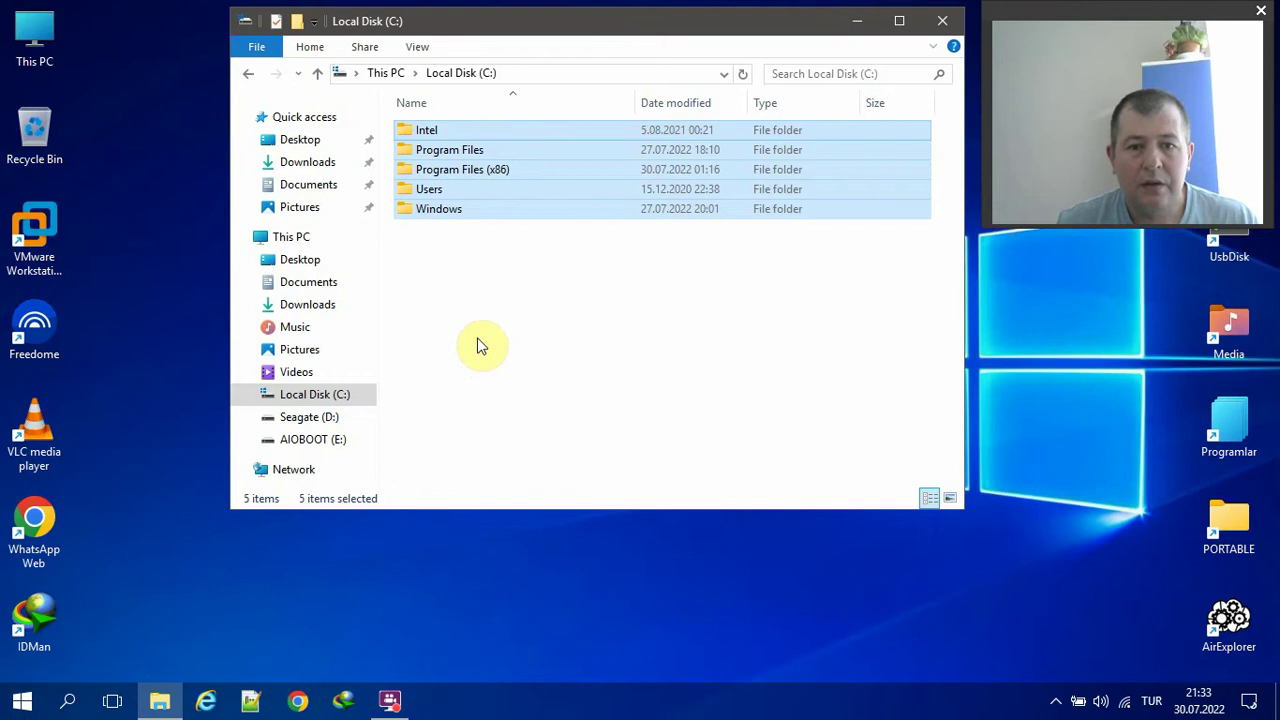
Step: Open the restored deneme folder to check its files, return to the root of C:, and close the window
left_click(447, 130)
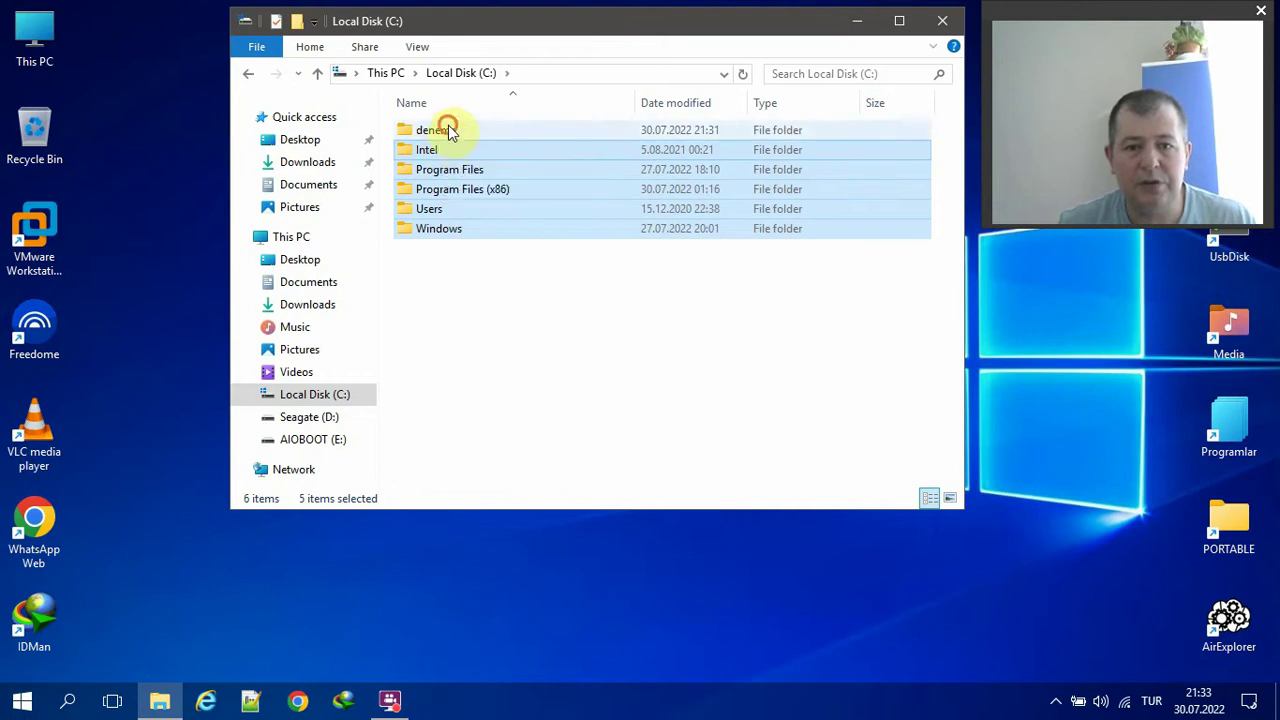
double_click(447, 130)
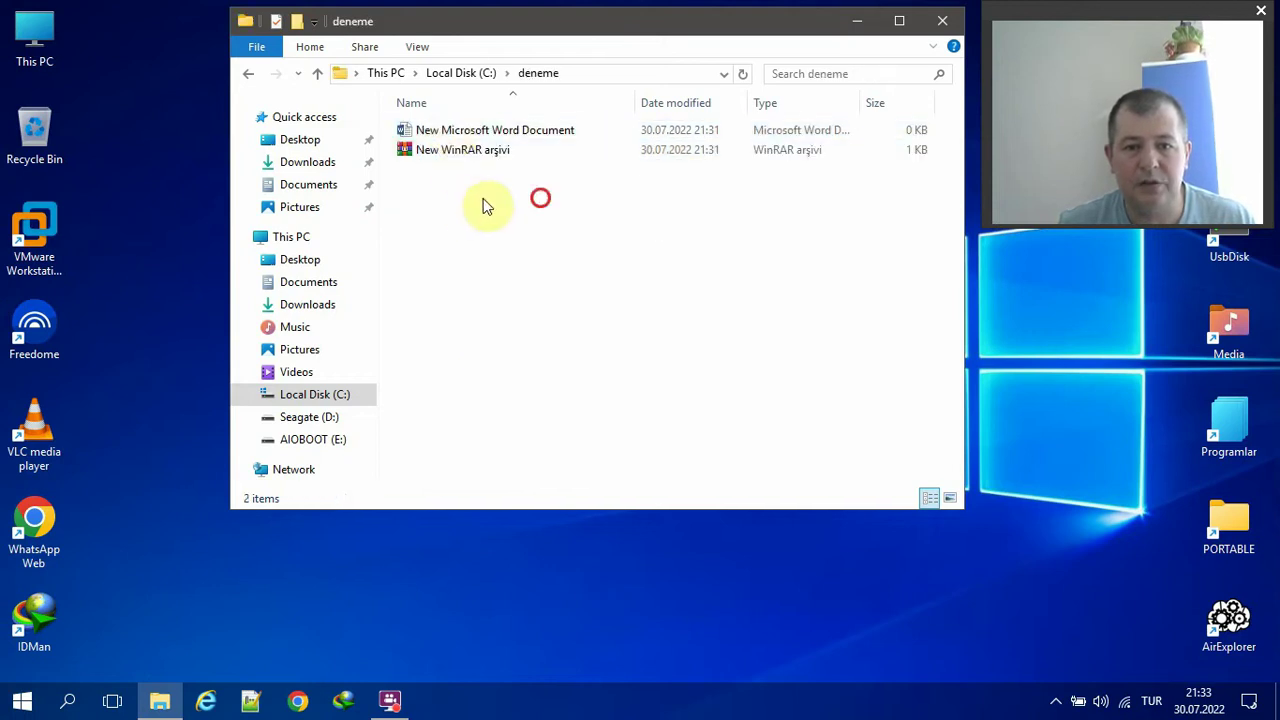
left_click_drag(483, 205, 425, 128)
left_click(462, 76)
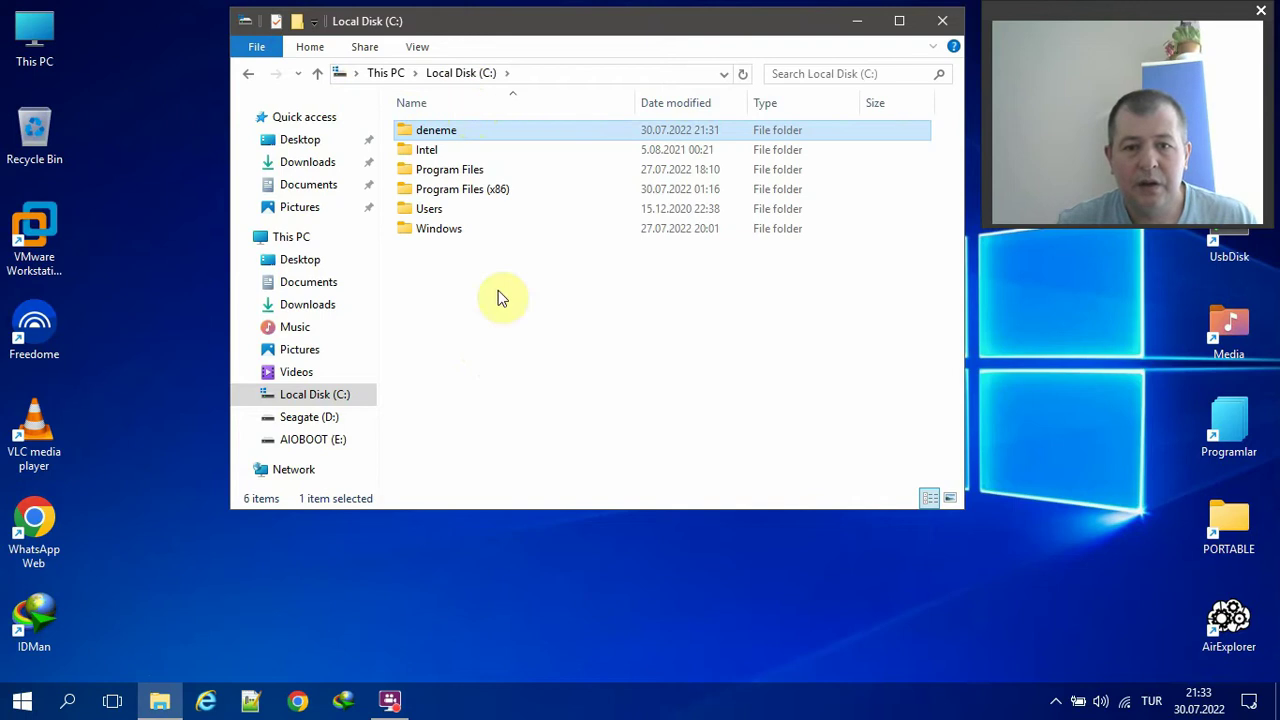
left_click(938, 22)
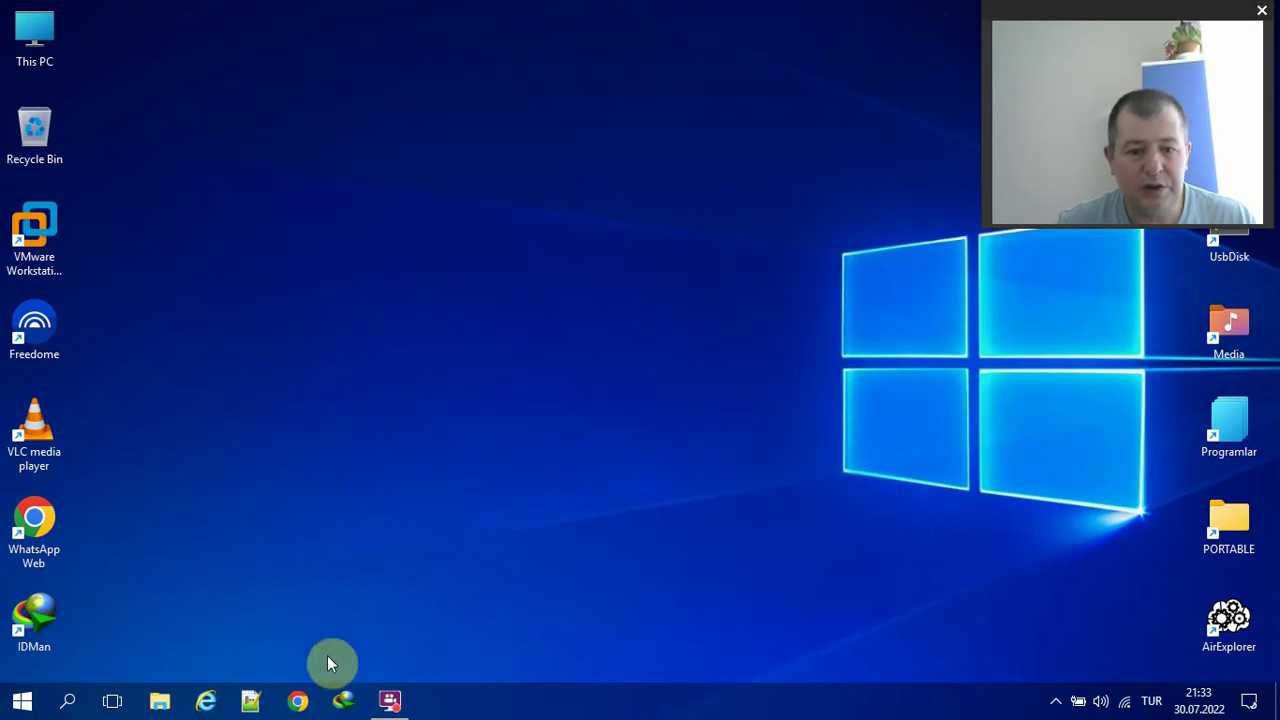
Step: Switch to the attrib notes in Notepad++ and highlight the + sign for hiding and the - sign for showing in line 5
left_click(251, 700)
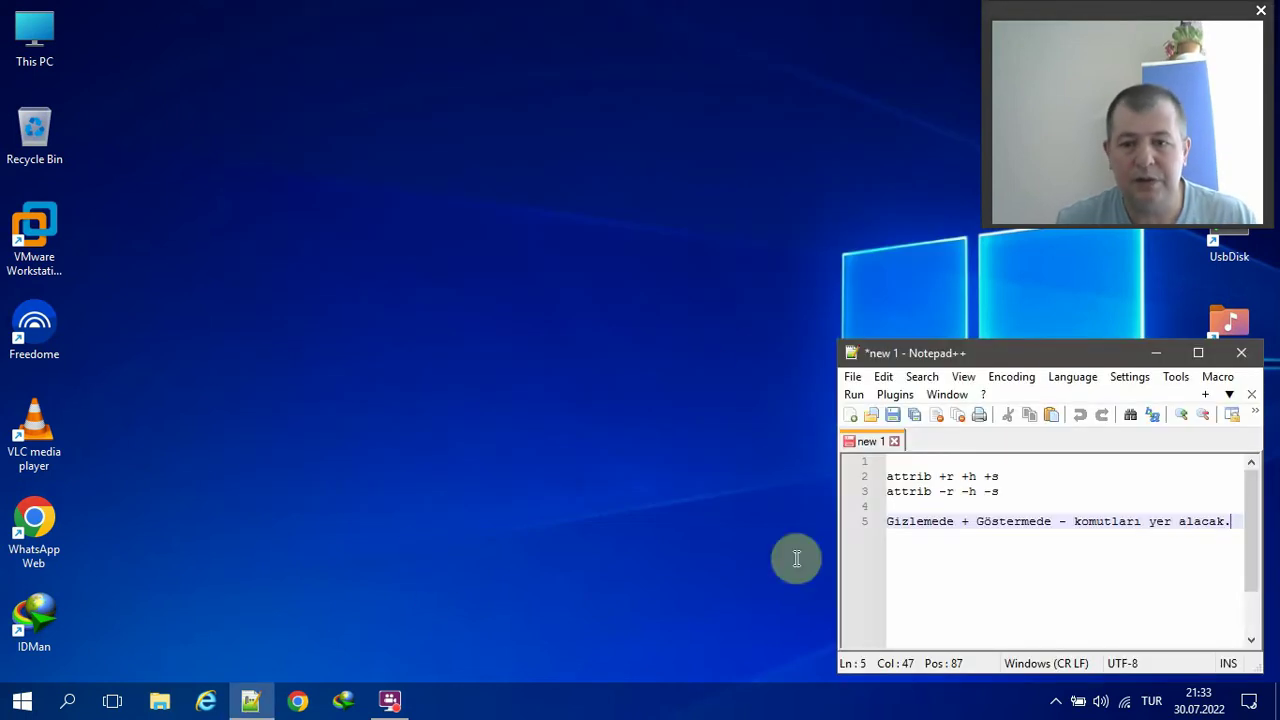
left_click_drag(1066, 355, 634, 362)
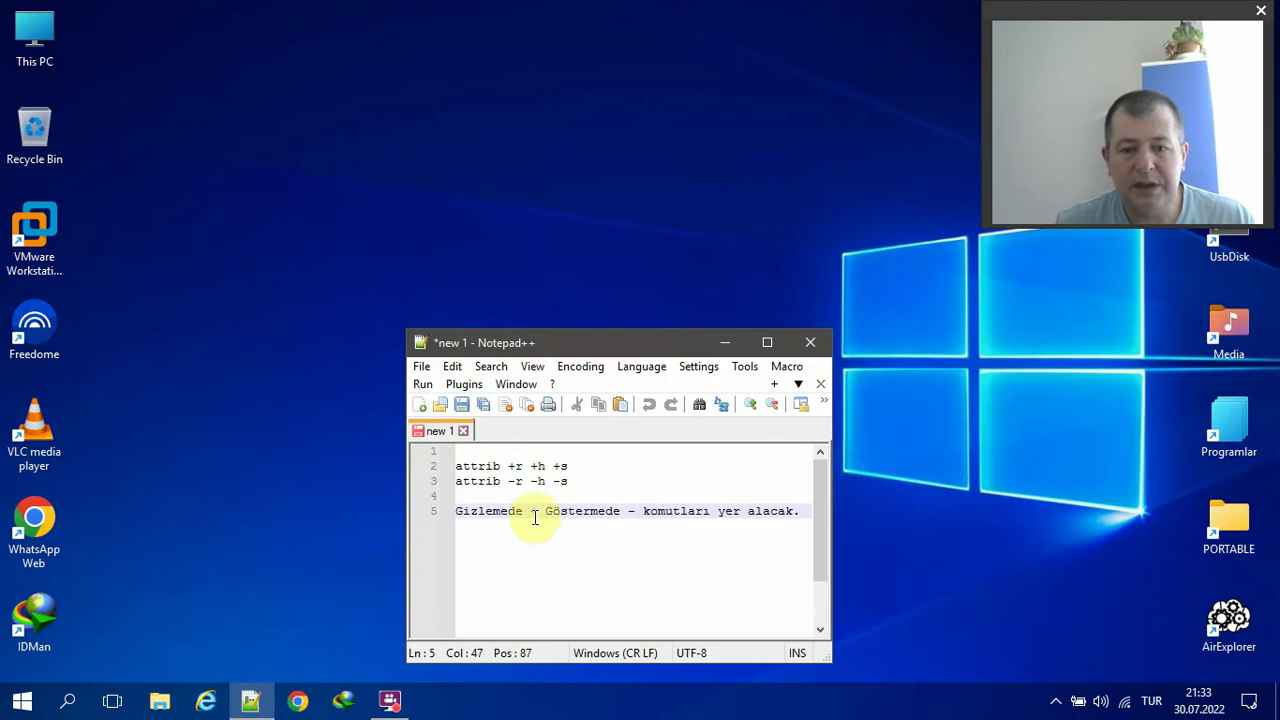
left_click_drag(537, 513, 526, 514)
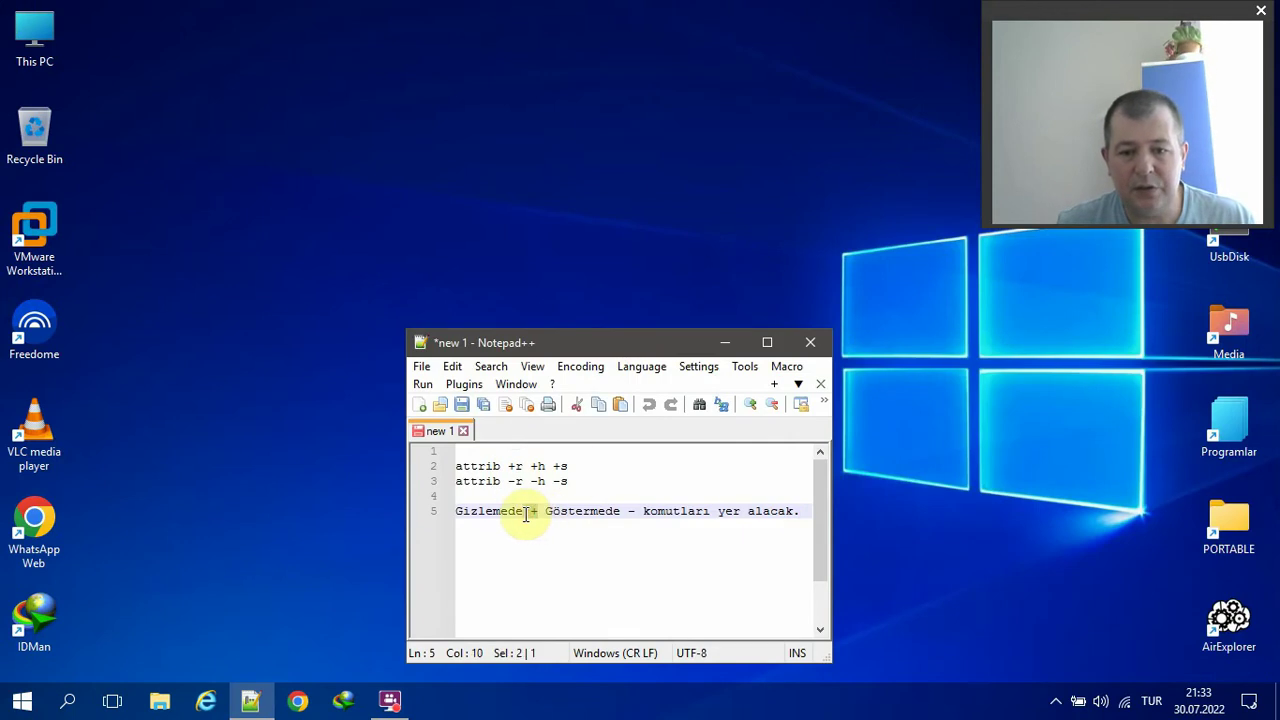
left_click(633, 513)
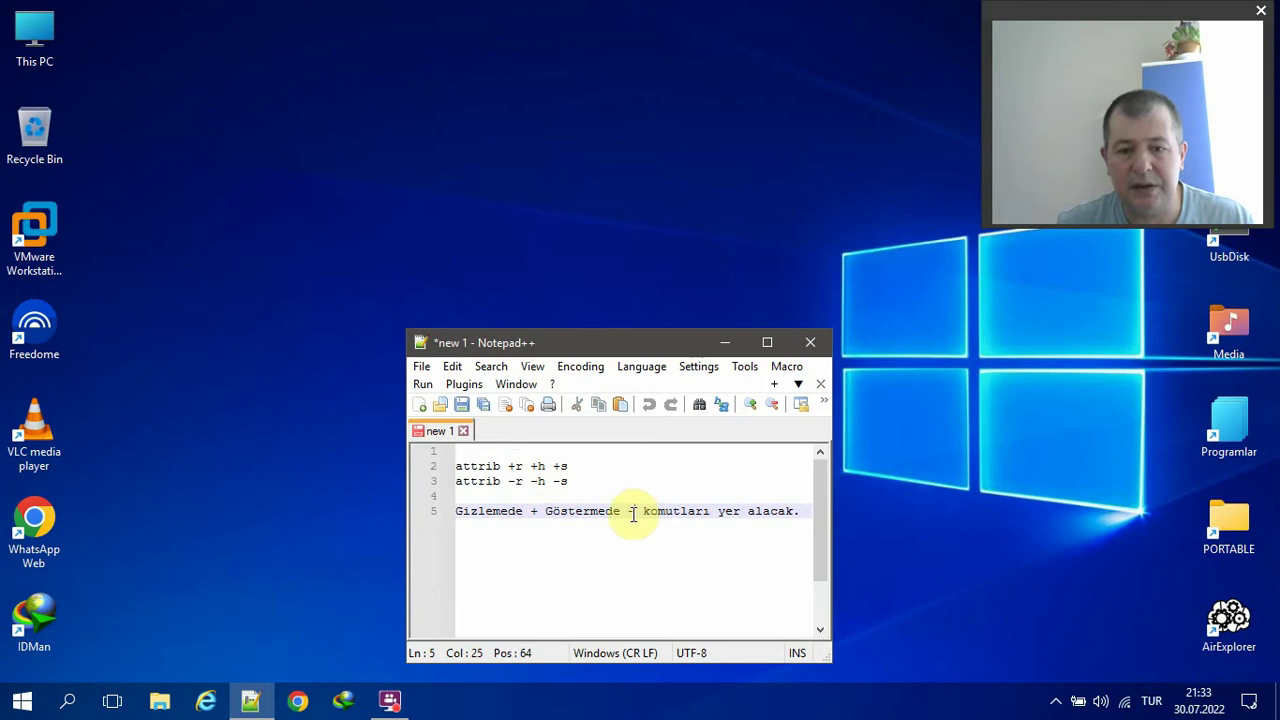
left_click_drag(633, 513, 624, 513)
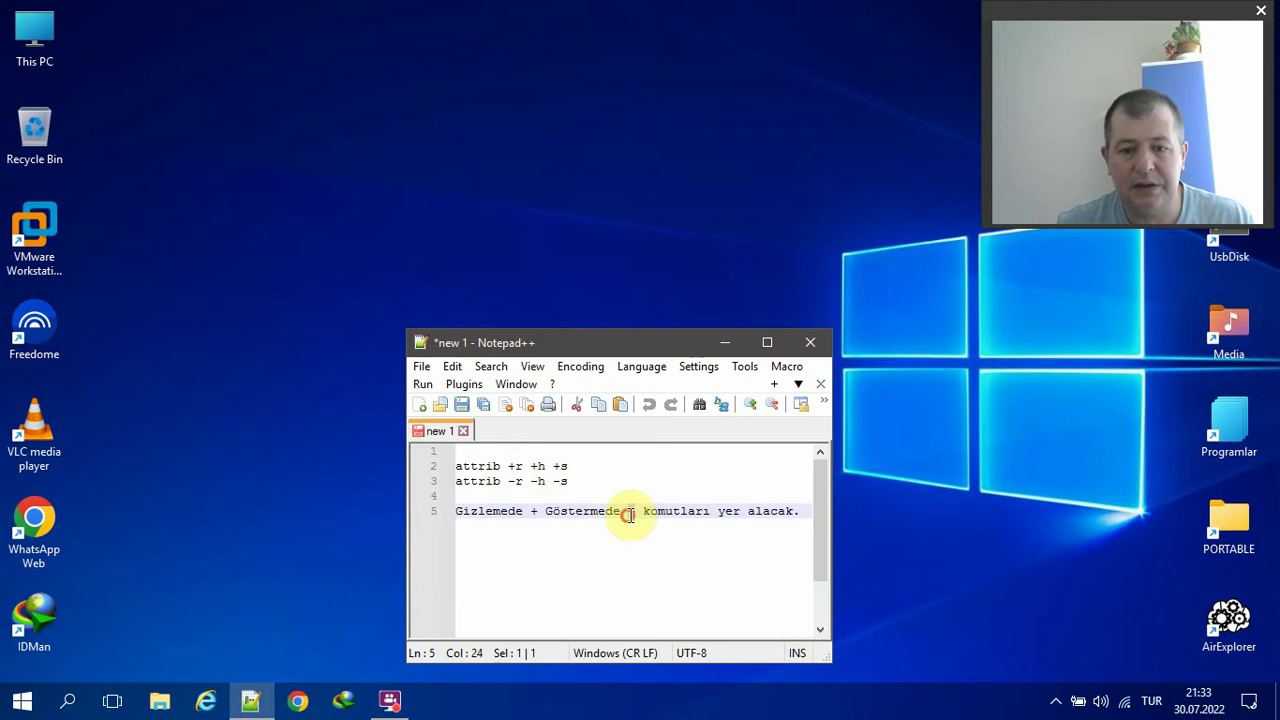
left_click(541, 513)
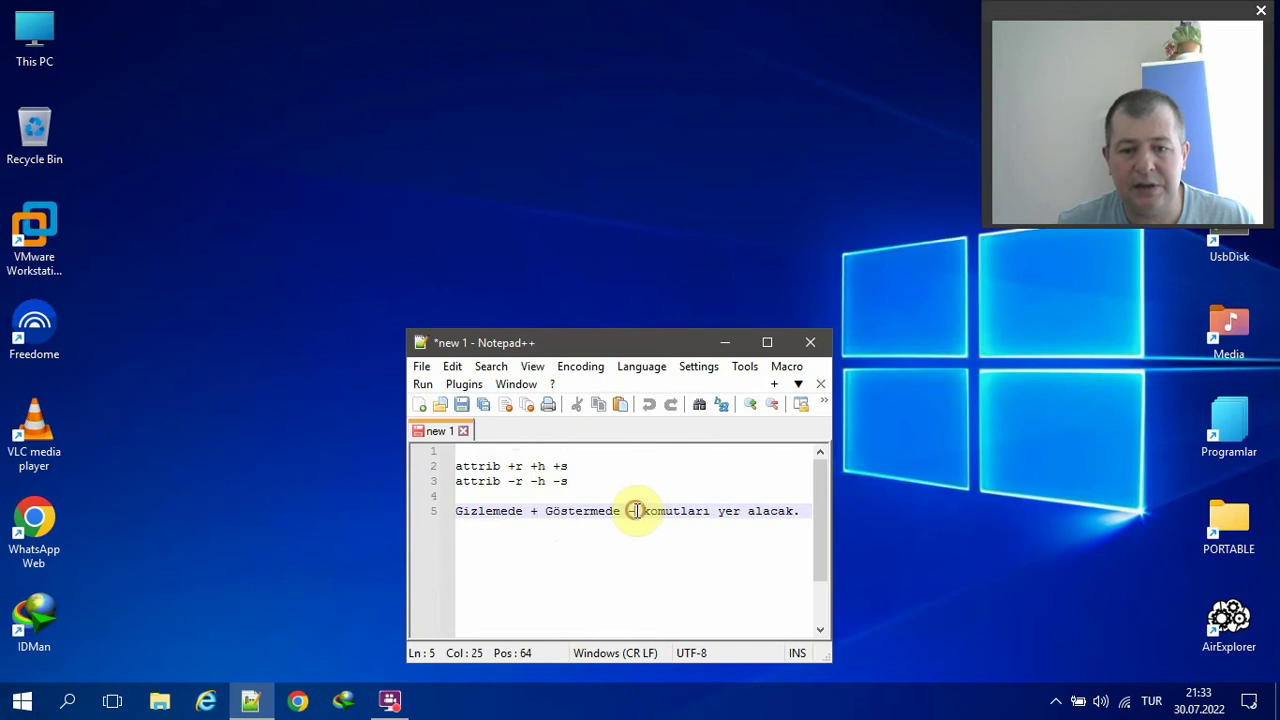
left_click_drag(634, 511, 624, 511)
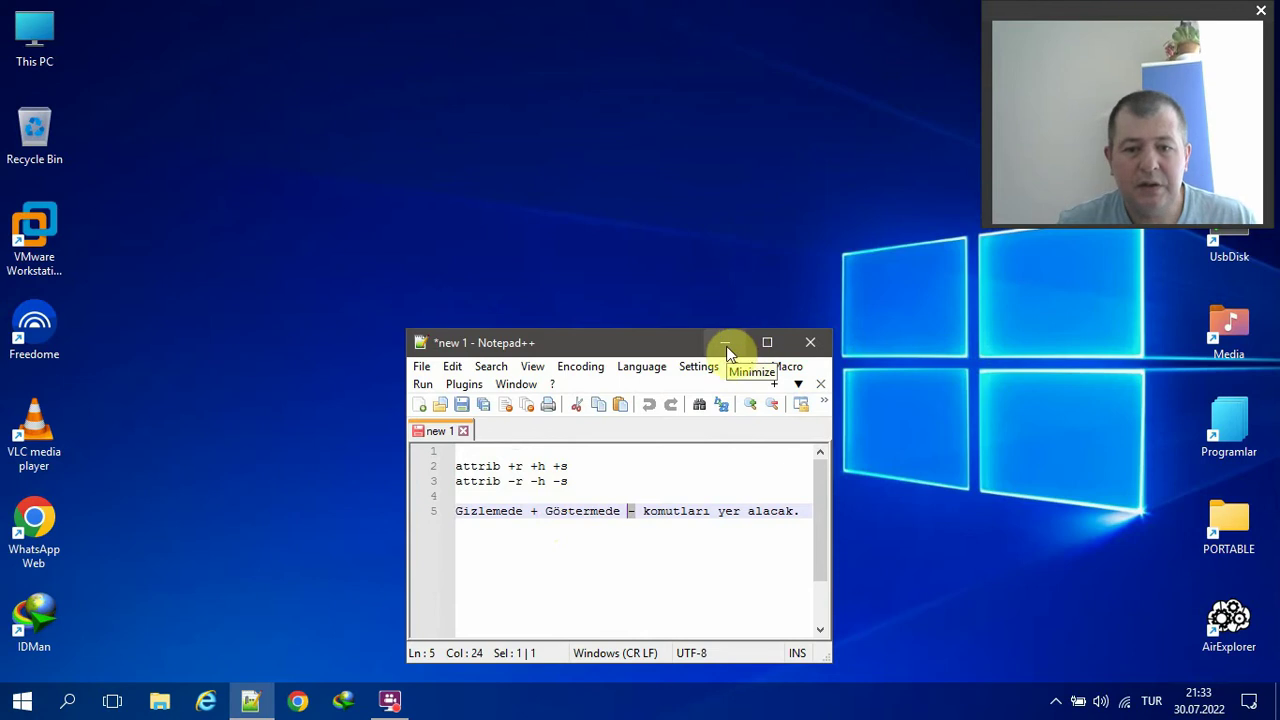
Step: Open This PC and look over the C:, D: and E: drives as possible folder locations
double_click(34, 35)
left_click(537, 330)
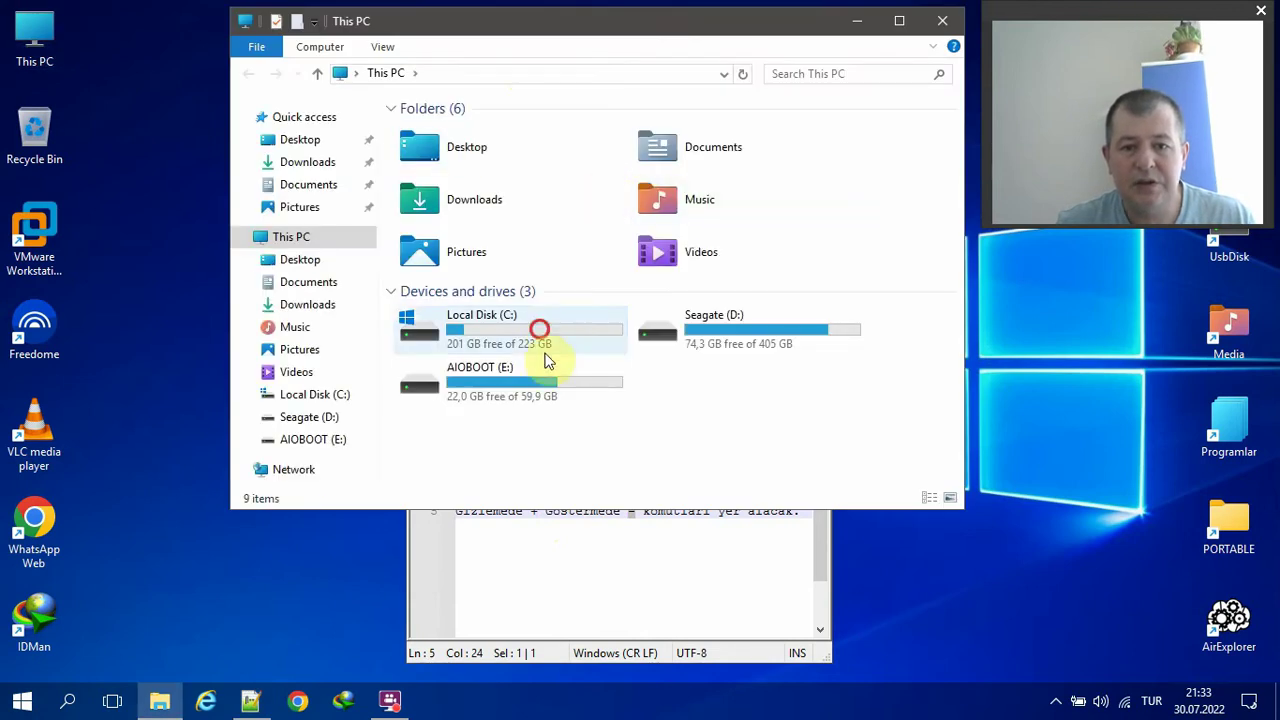
left_click(675, 340)
left_click(560, 378)
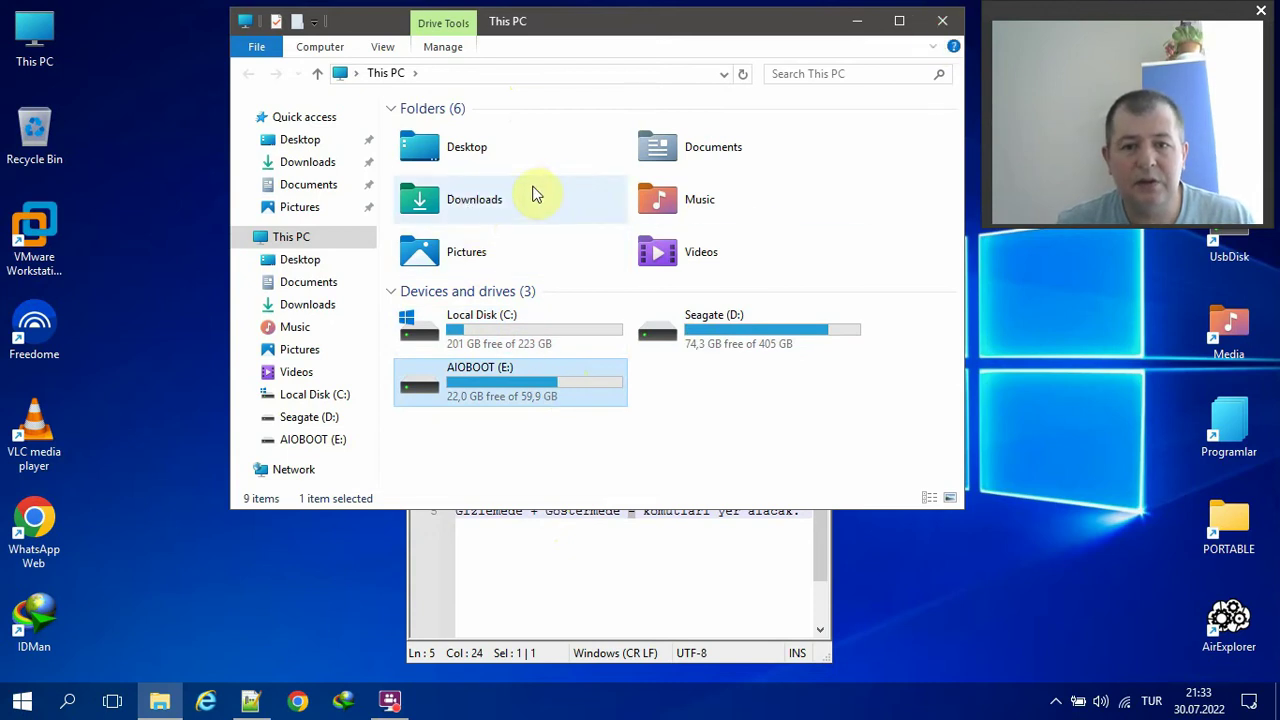
Step: Open the Downloads folder, highlight its location in the address bar, and close the window
left_click(505, 202)
double_click(505, 202)
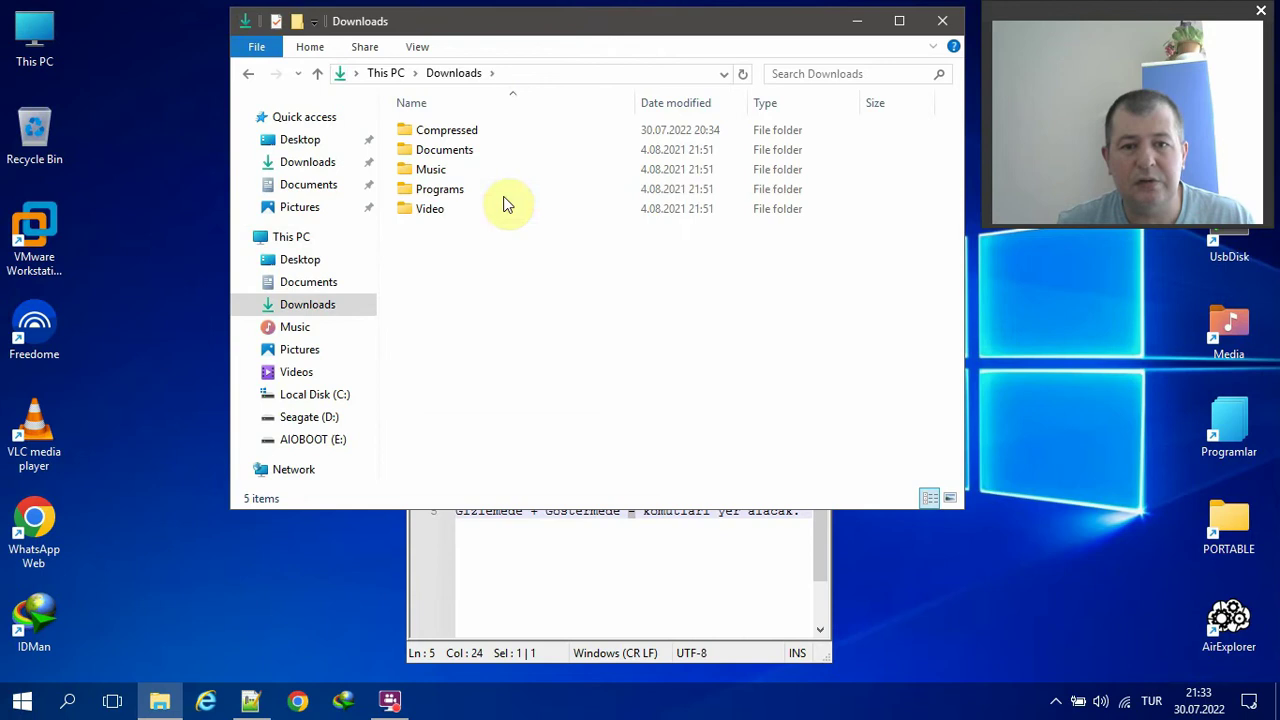
left_click(523, 73)
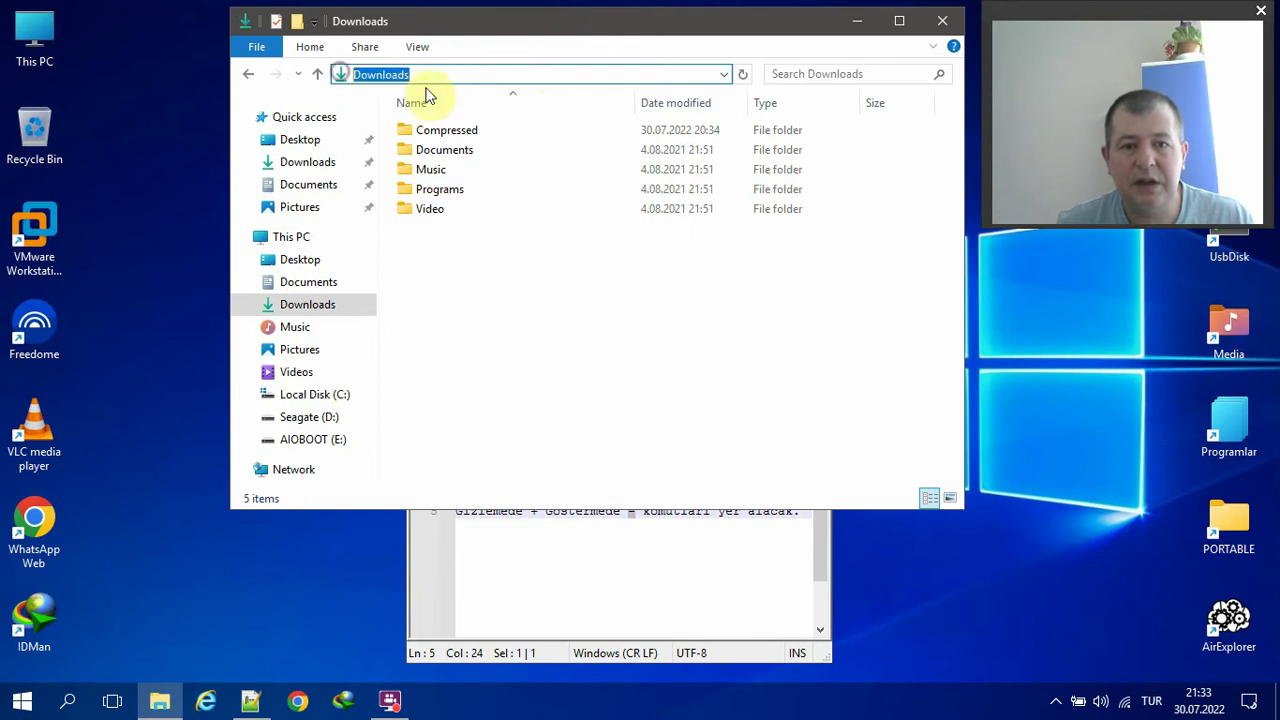
left_click_drag(420, 77, 338, 73)
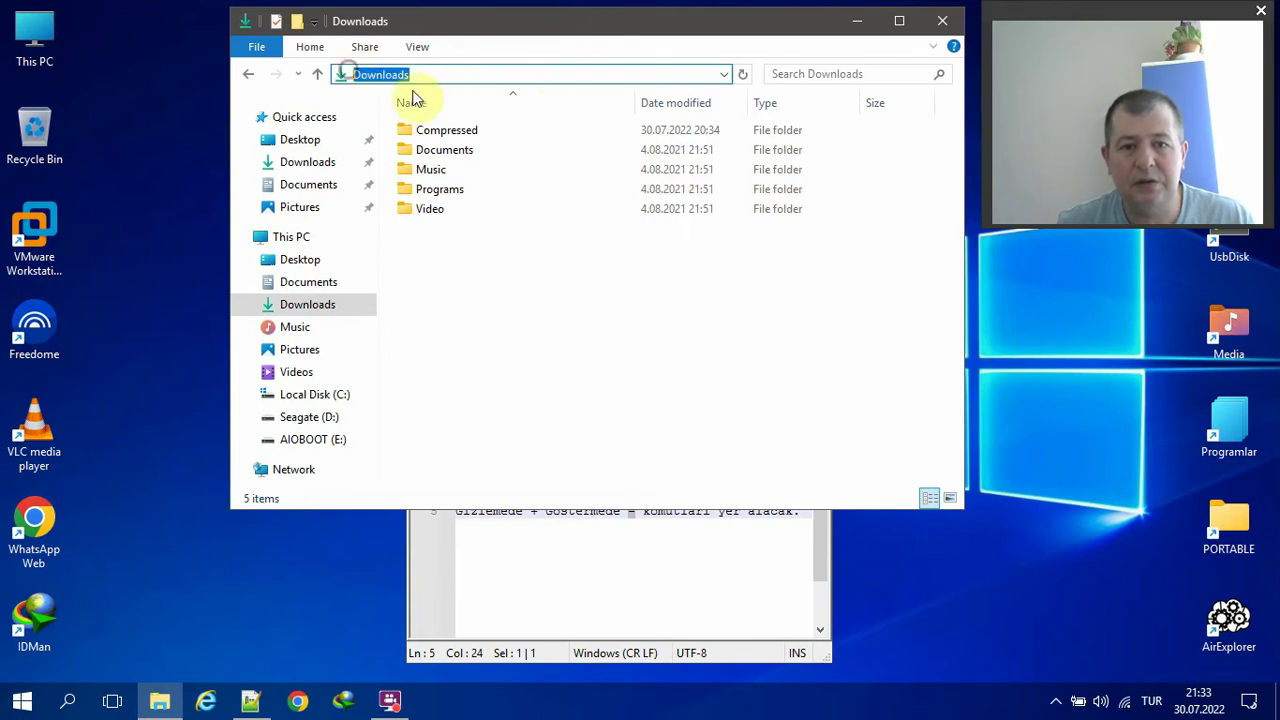
right_click(450, 249)
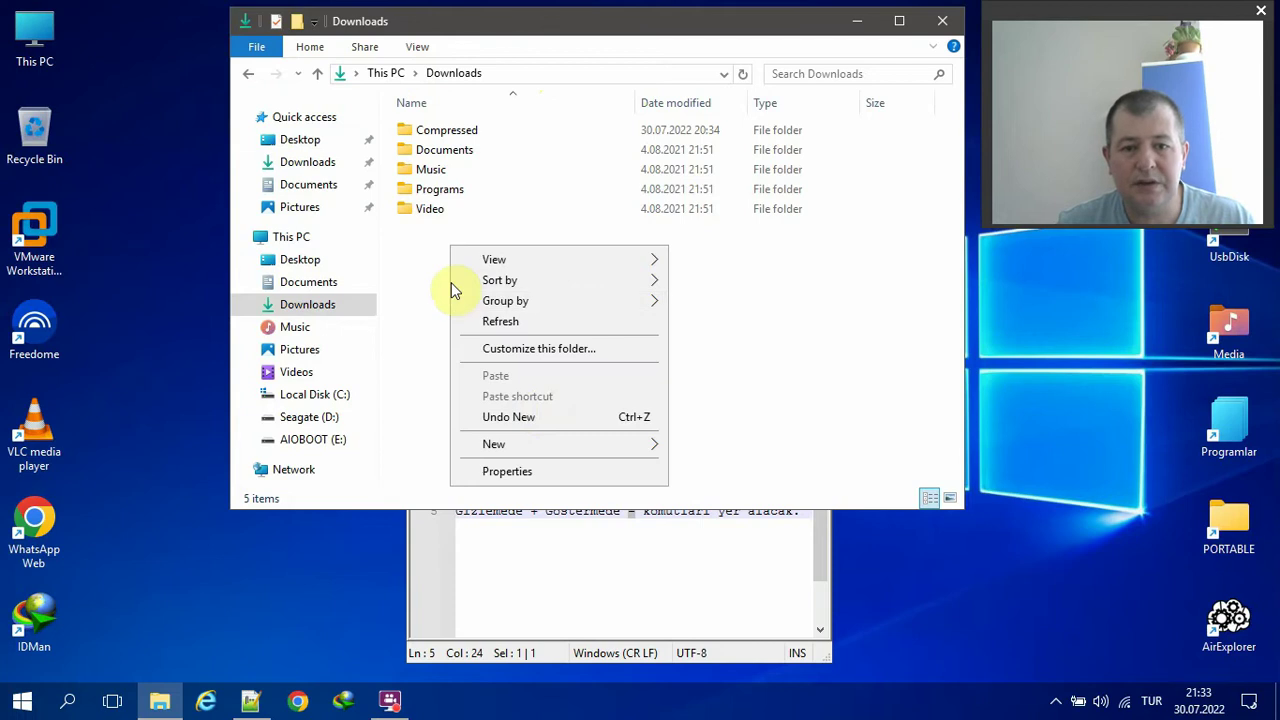
mouse_move(539, 443)
left_click(717, 340)
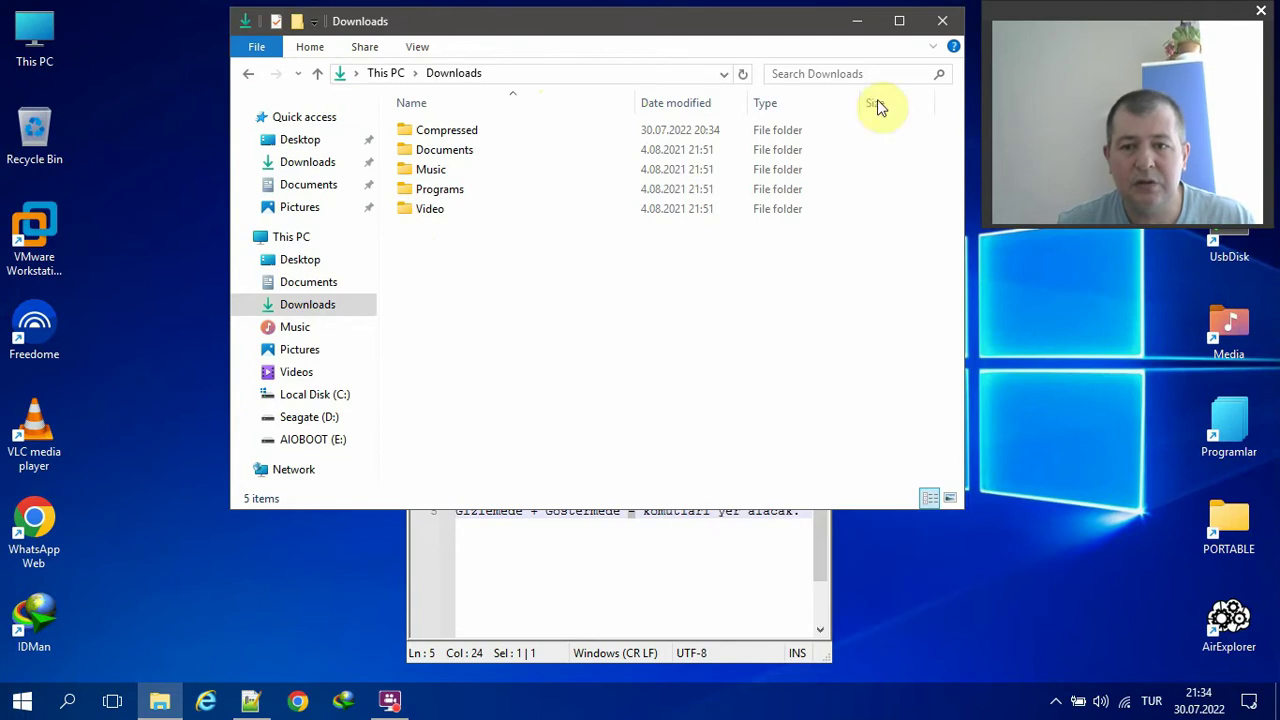
left_click(942, 20)
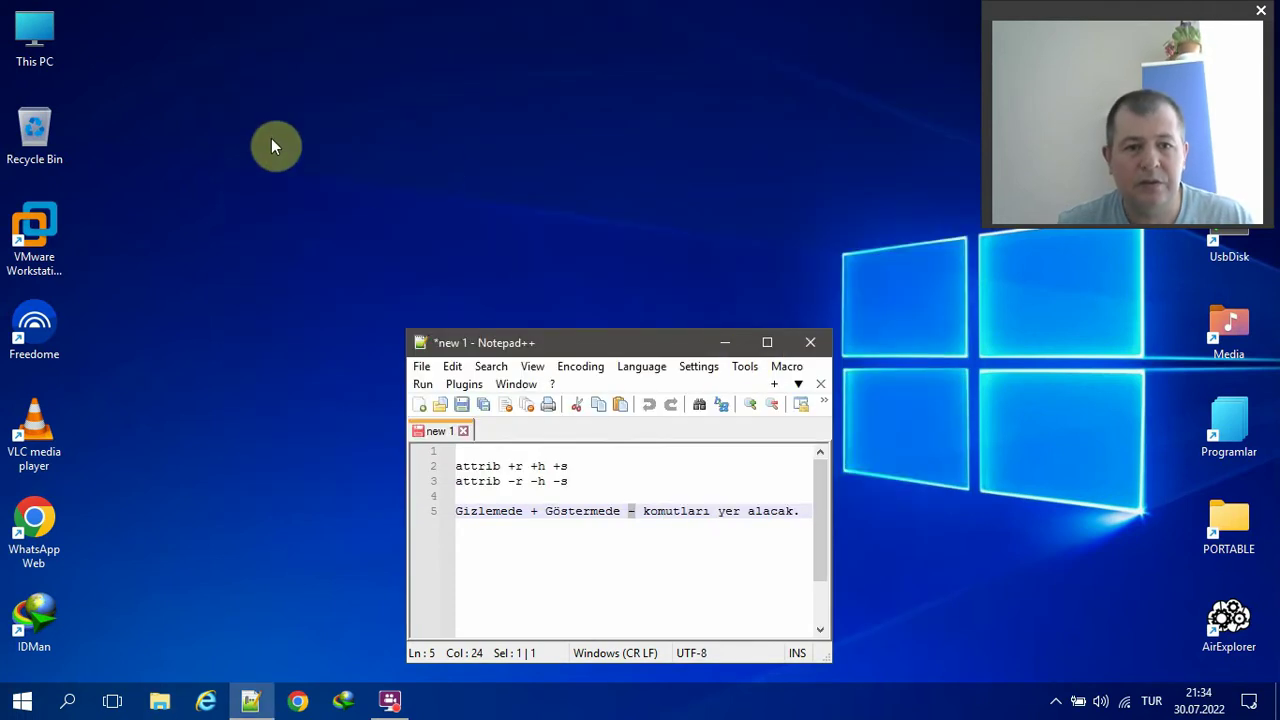
Step: Permanently delete the deneme folder from the root of C: and clear the open windows off the desktop
double_click(45, 34)
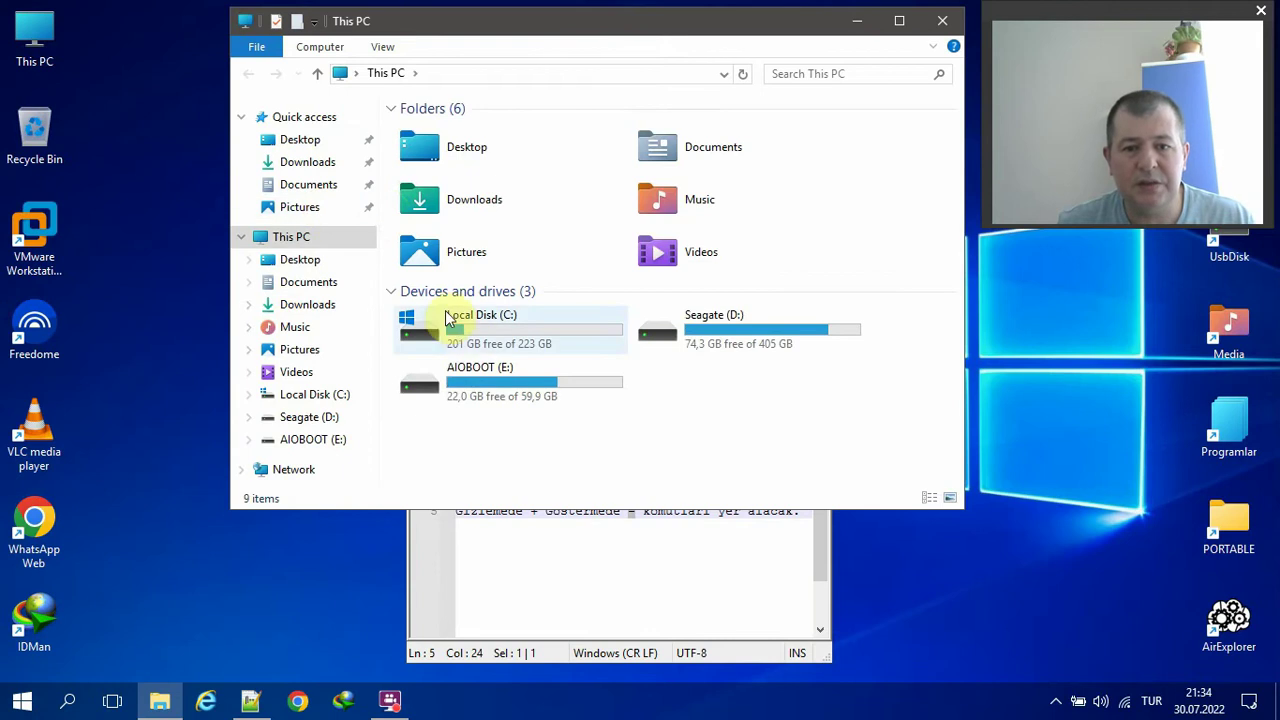
double_click(458, 330)
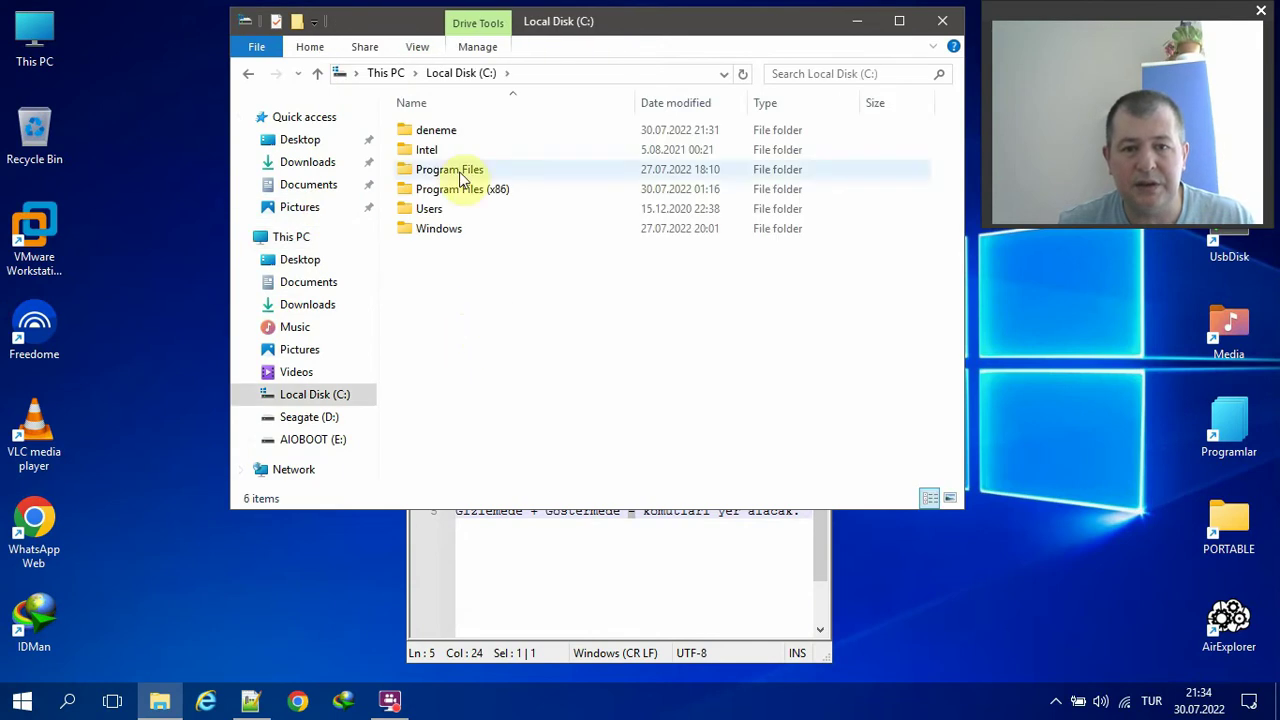
left_click(412, 138)
key("shift+Delete")
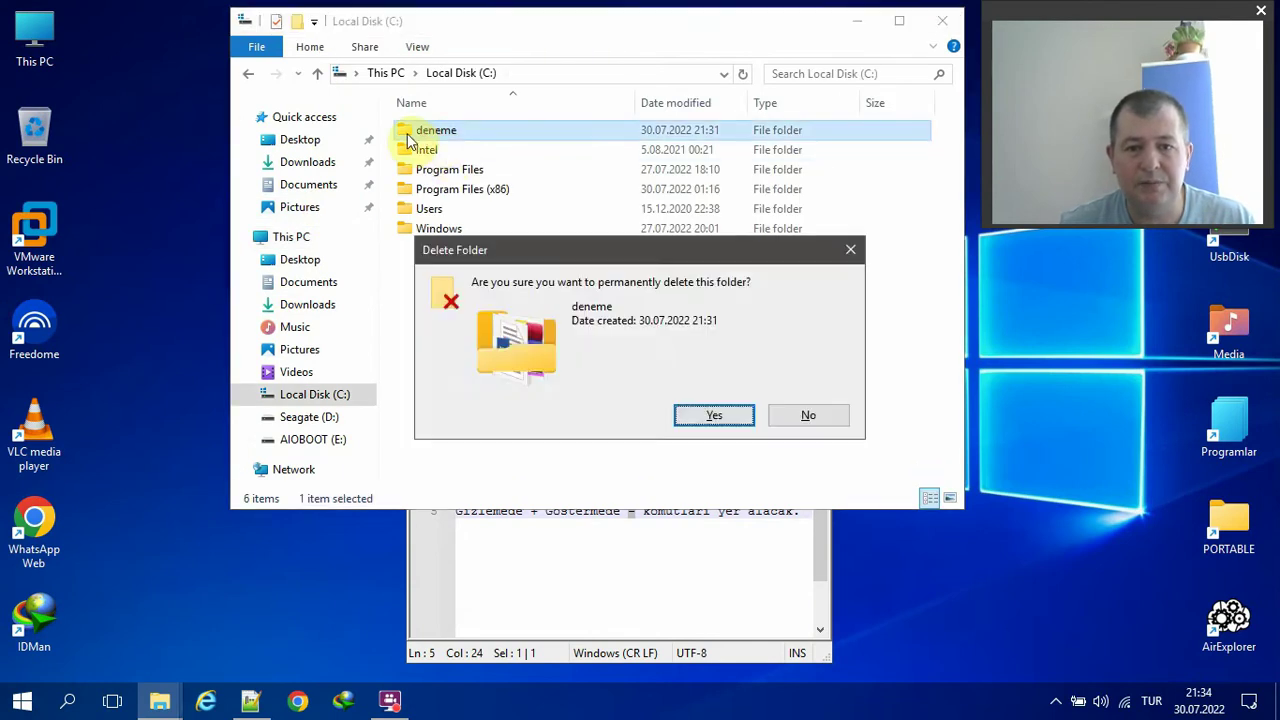
key("Return")
left_click(942, 21)
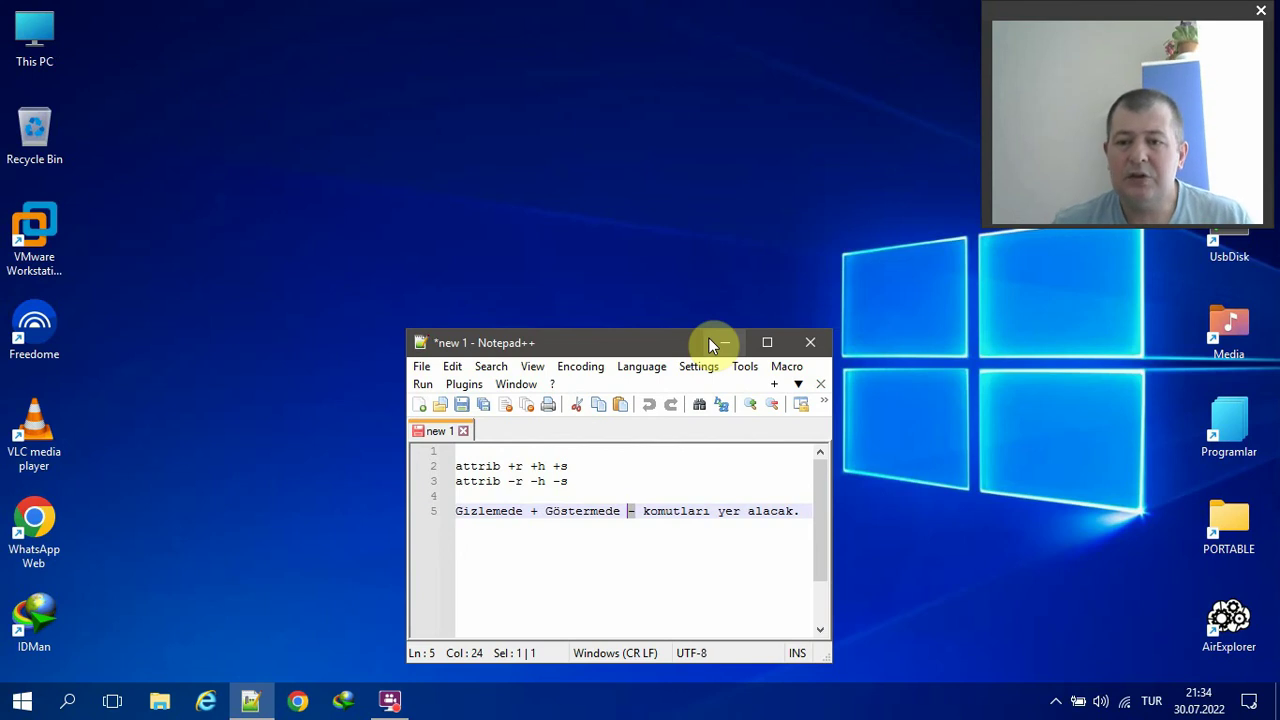
left_click(709, 341)
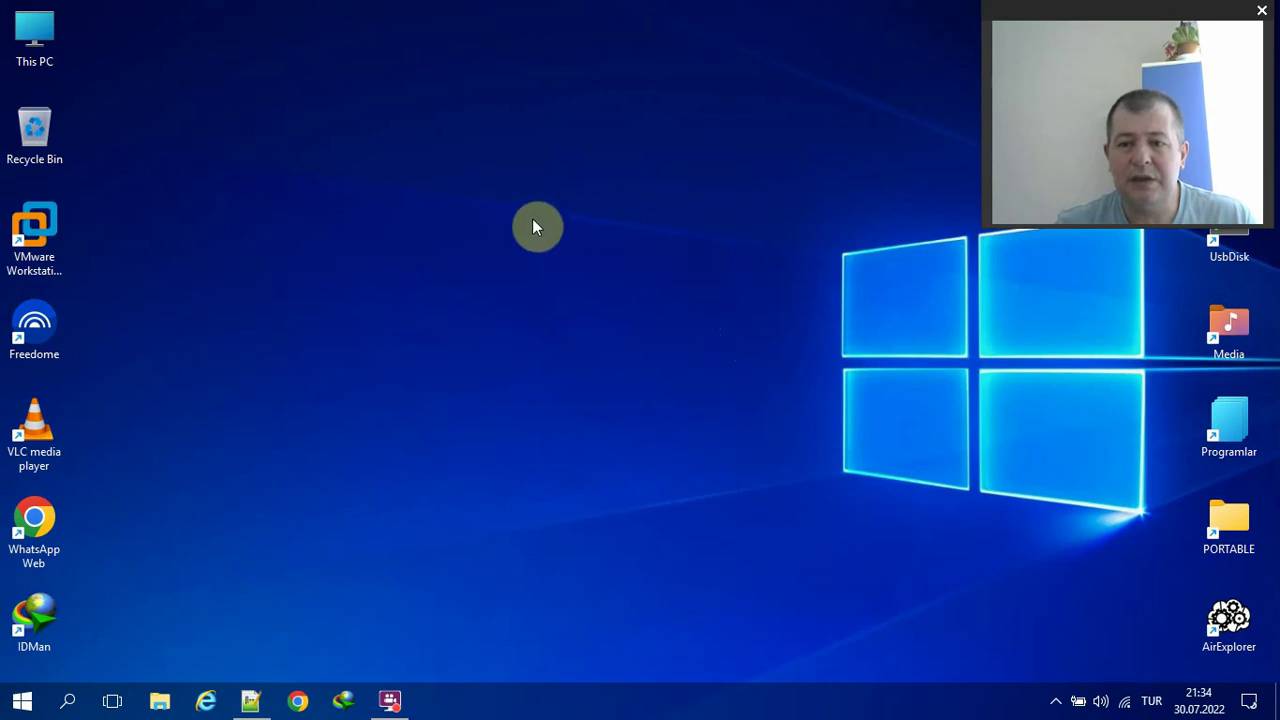
left_click_drag(431, 141, 793, 485)
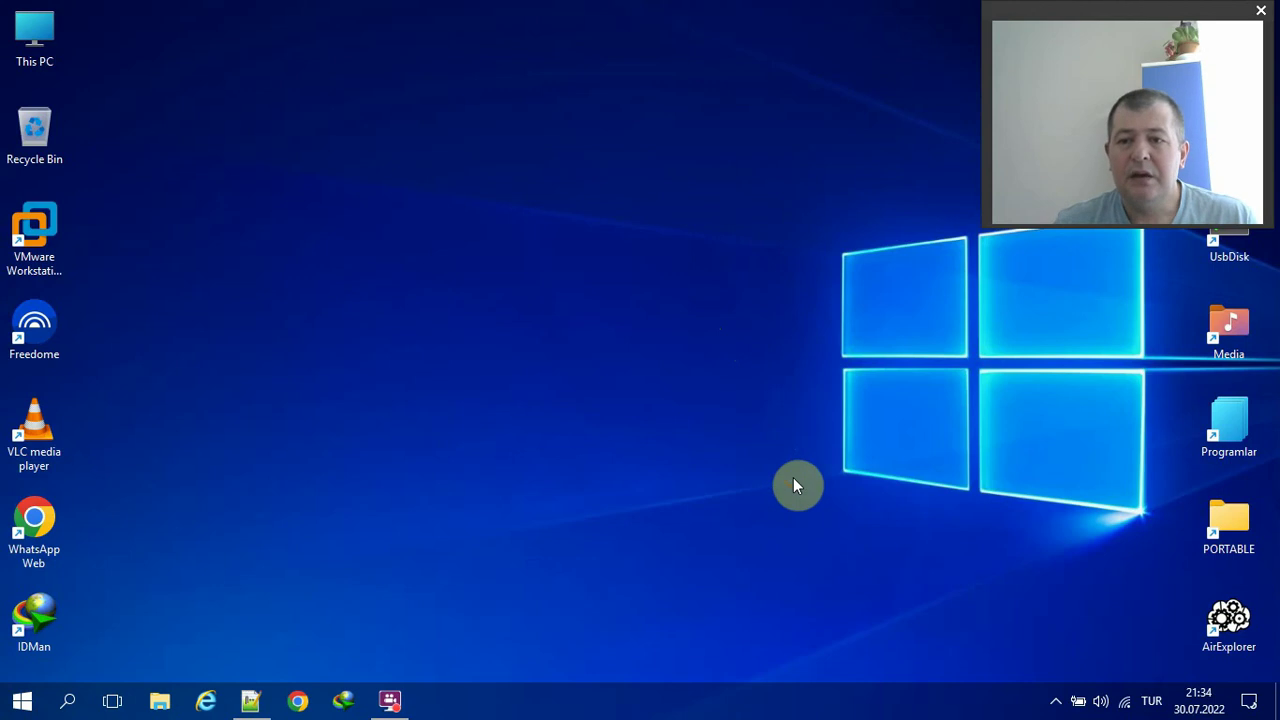